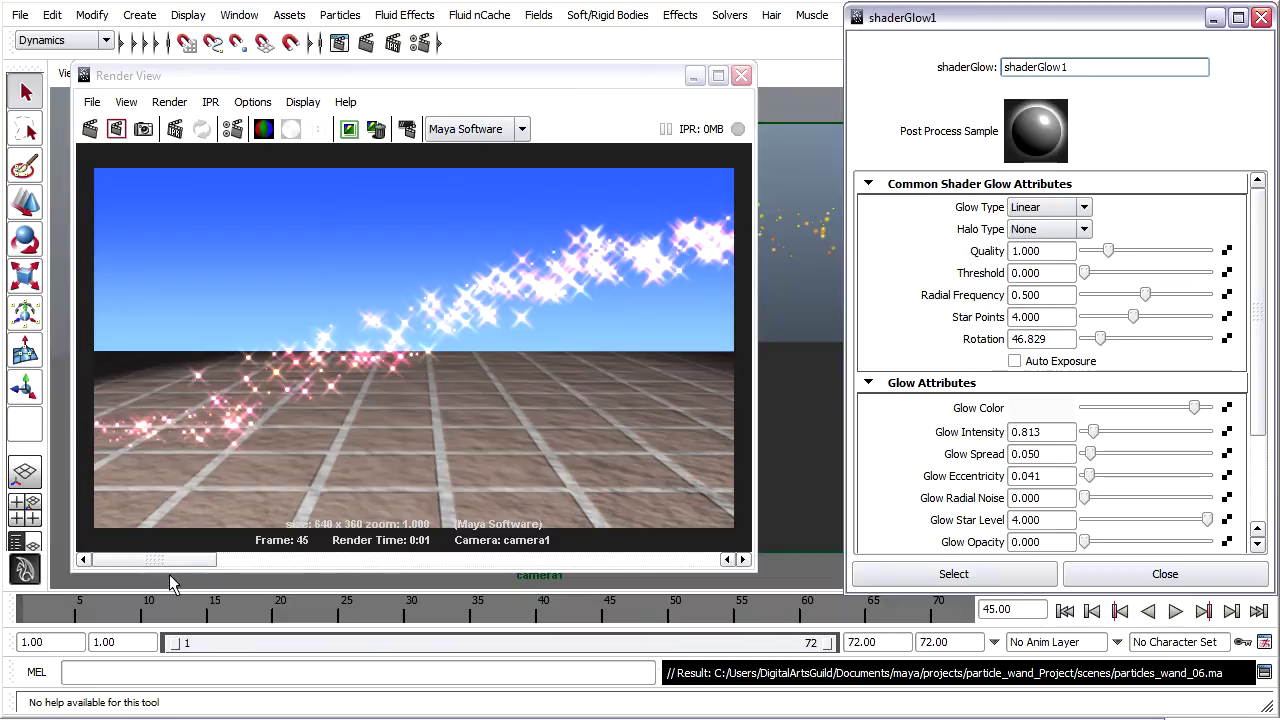
Step: Compare the stored particle renders in the Render View, and close the render and shader glow windows
drag(171, 559, 668, 566)
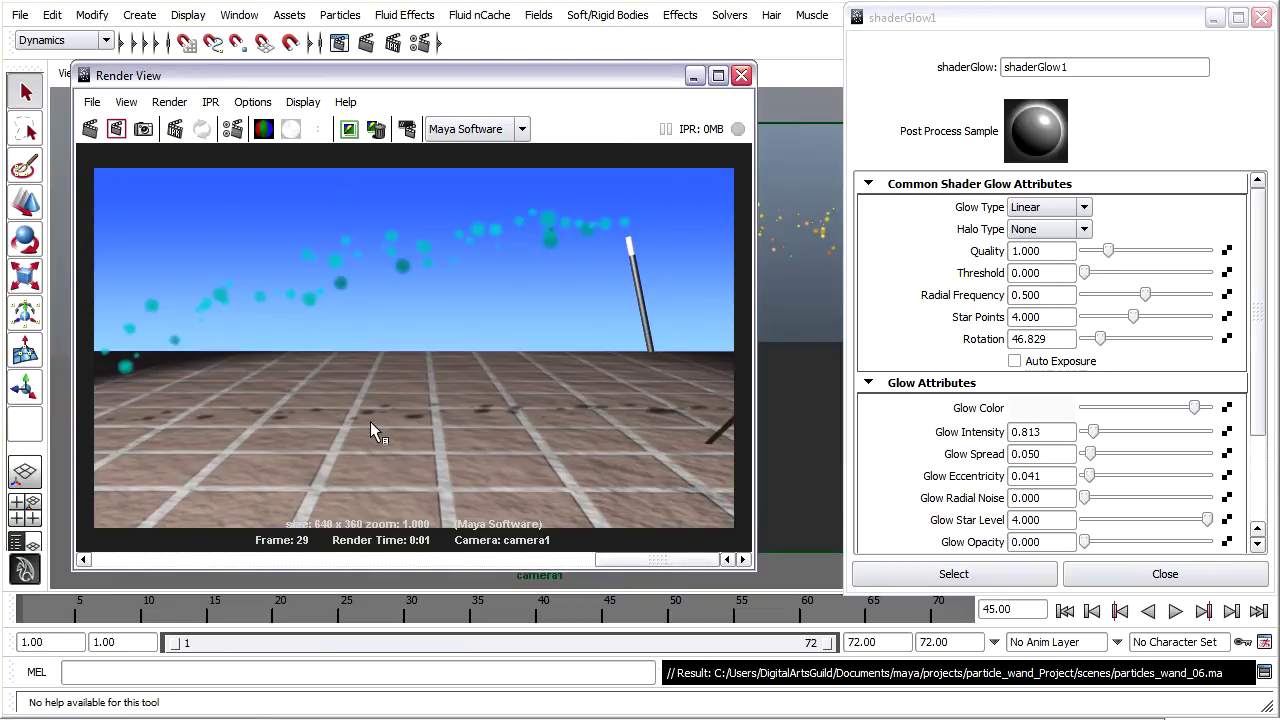
drag(691, 560, 152, 558)
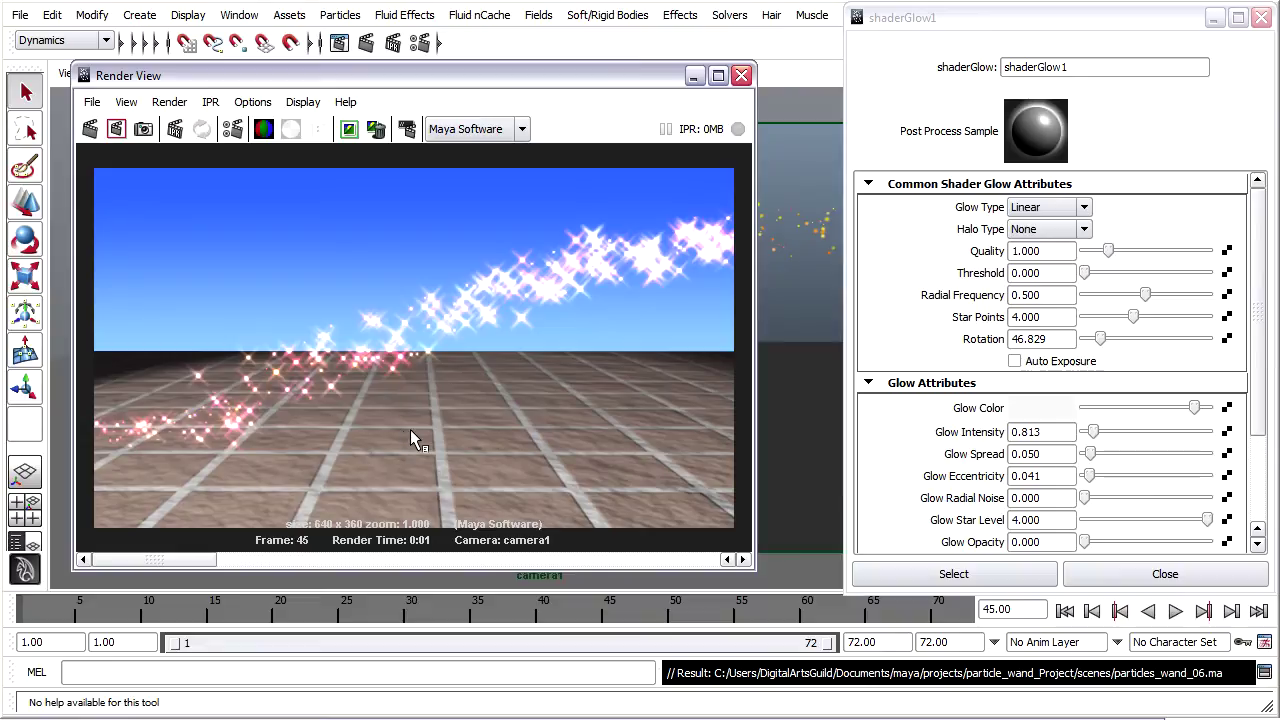
click(1057, 414)
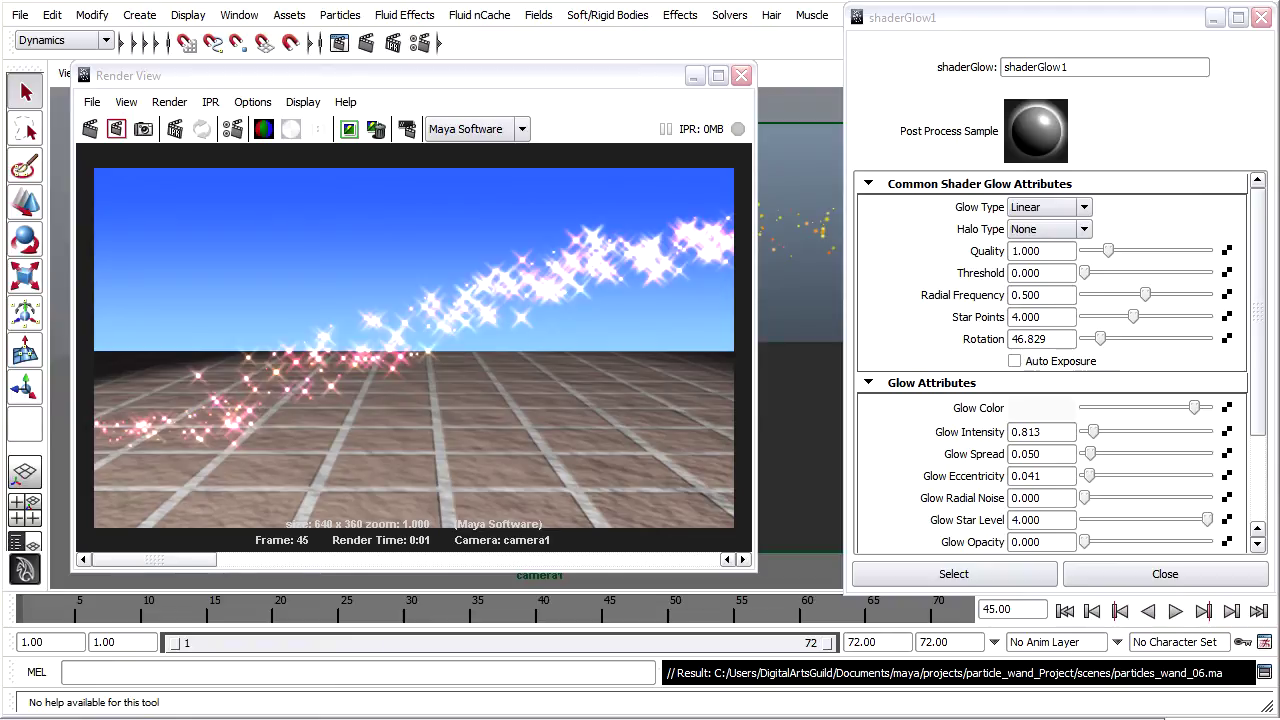
click(741, 76)
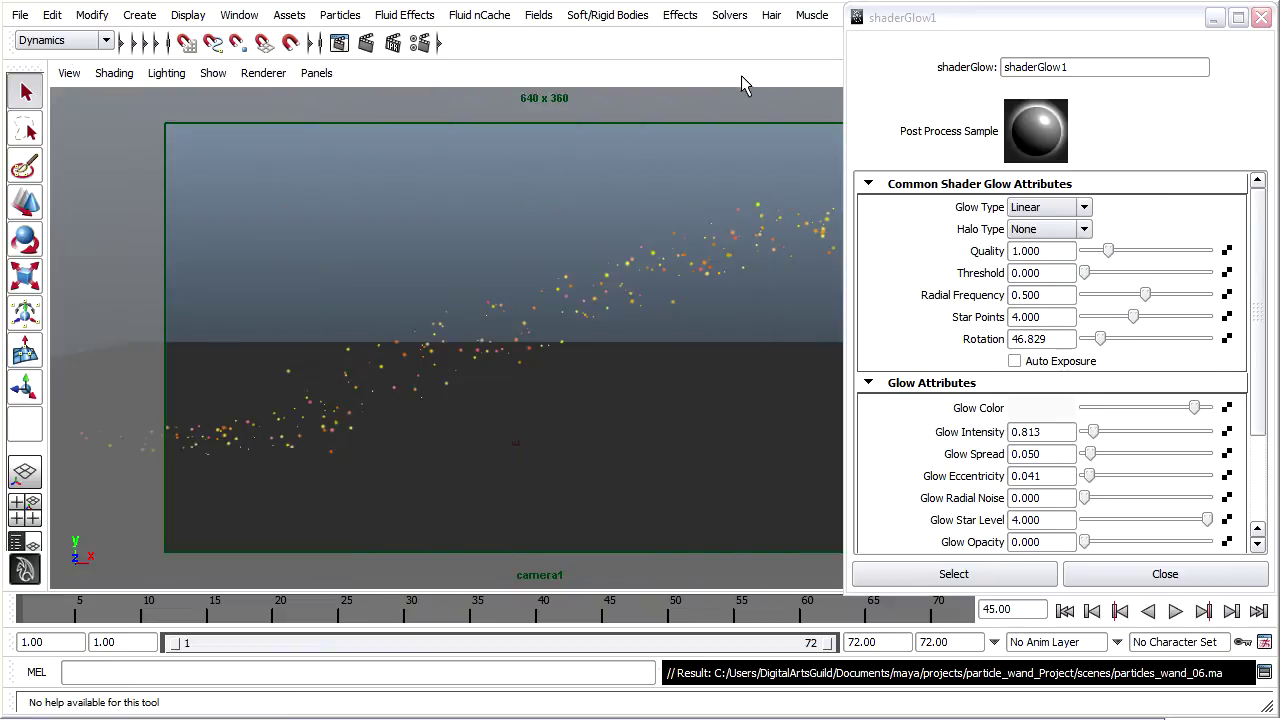
click(1165, 574)
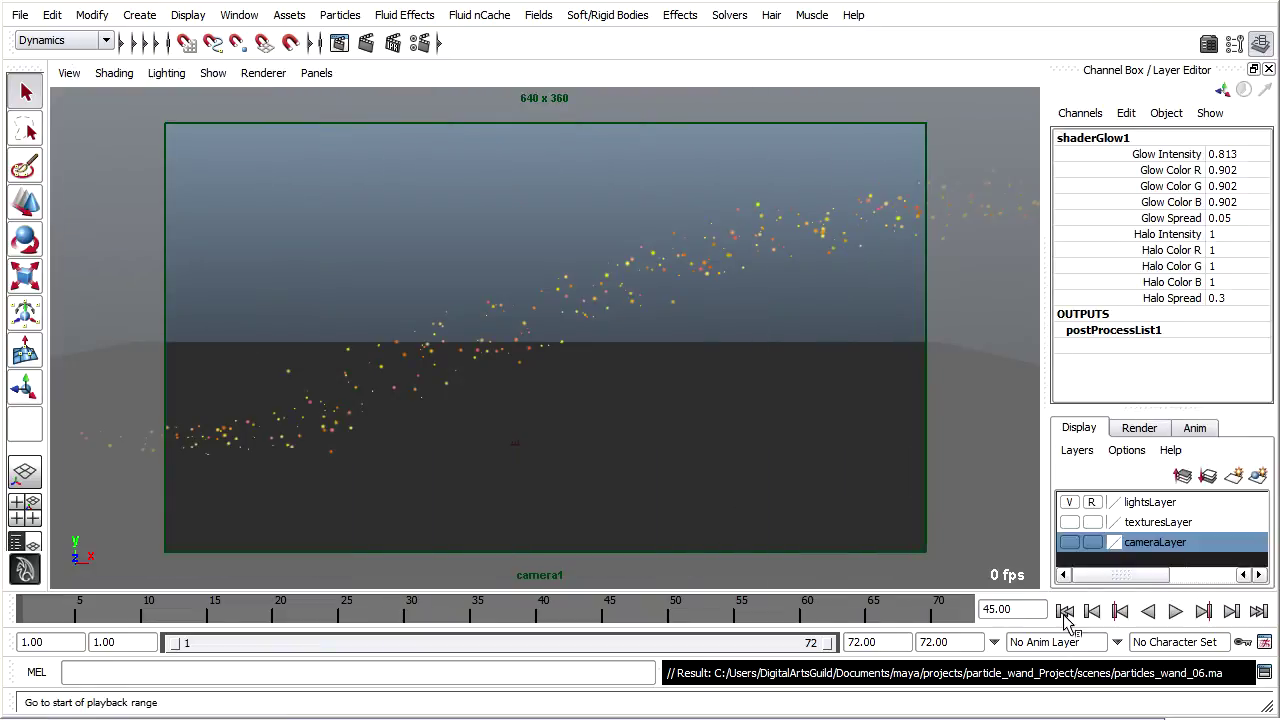
Step: Play the wand animation from its first frame and scrub the timeline to examine how the particles behave
click(1065, 611)
click(1176, 611)
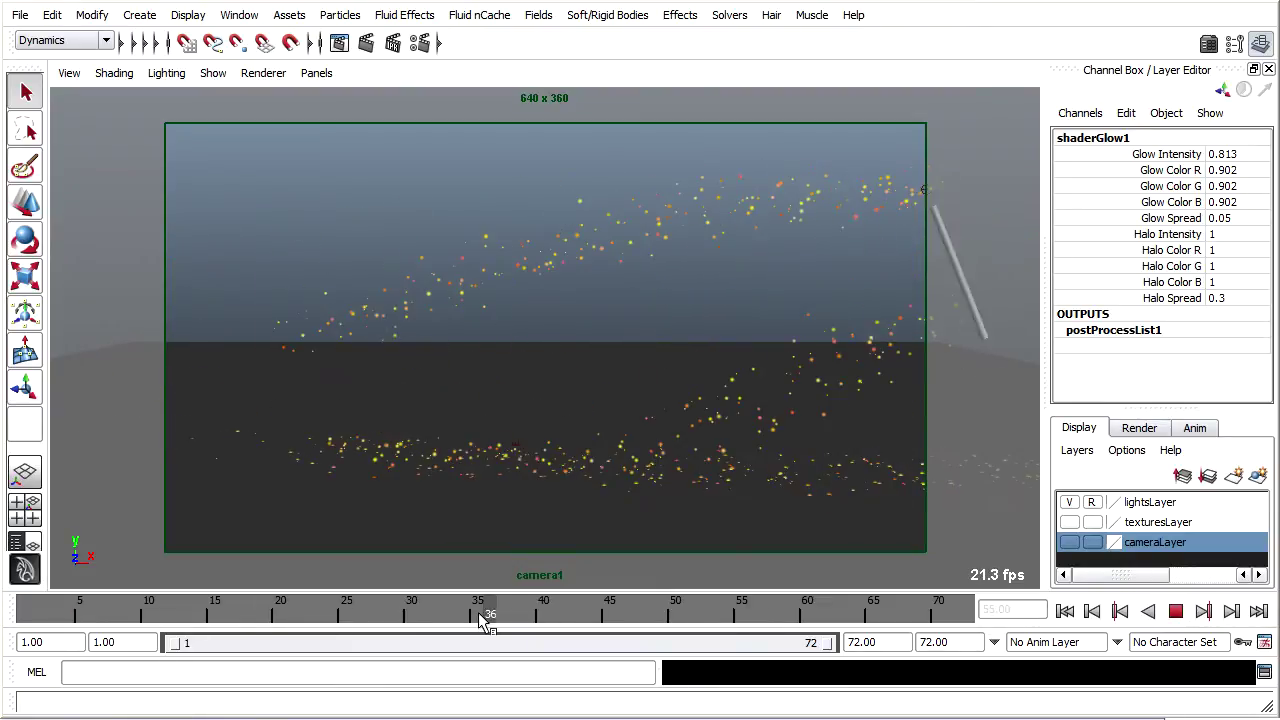
drag(128, 612, 362, 614)
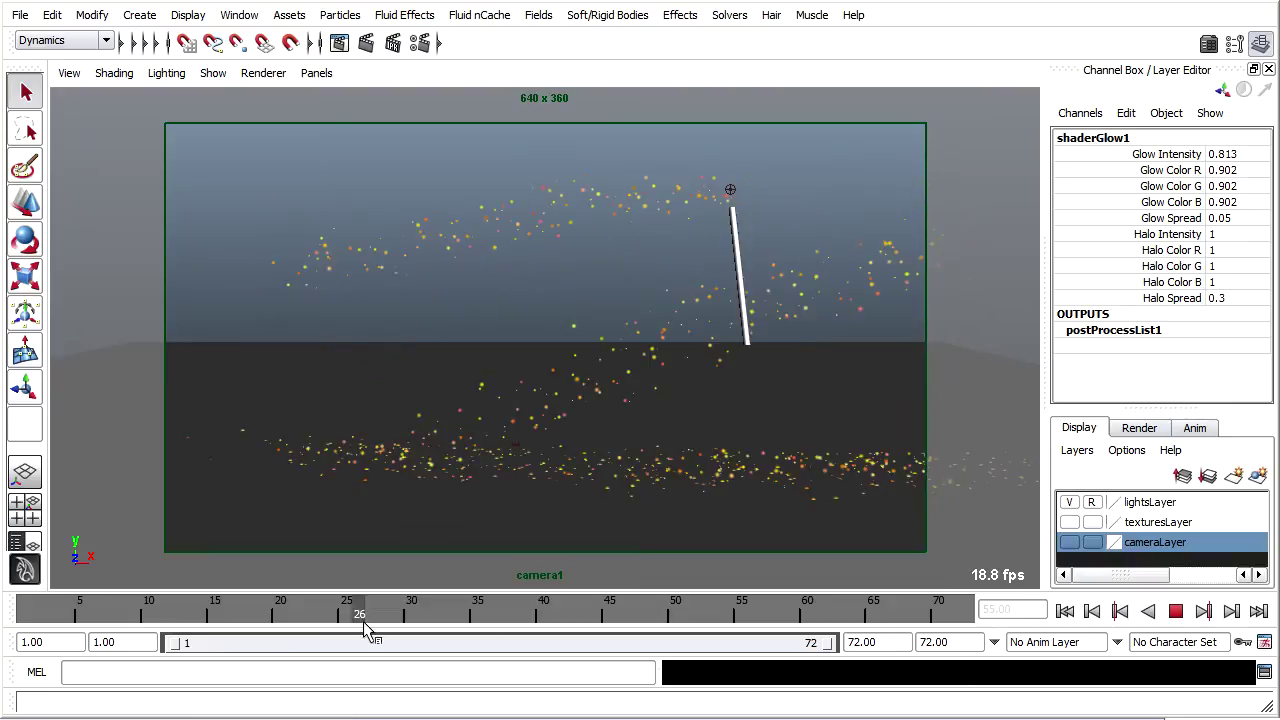
click(1066, 614)
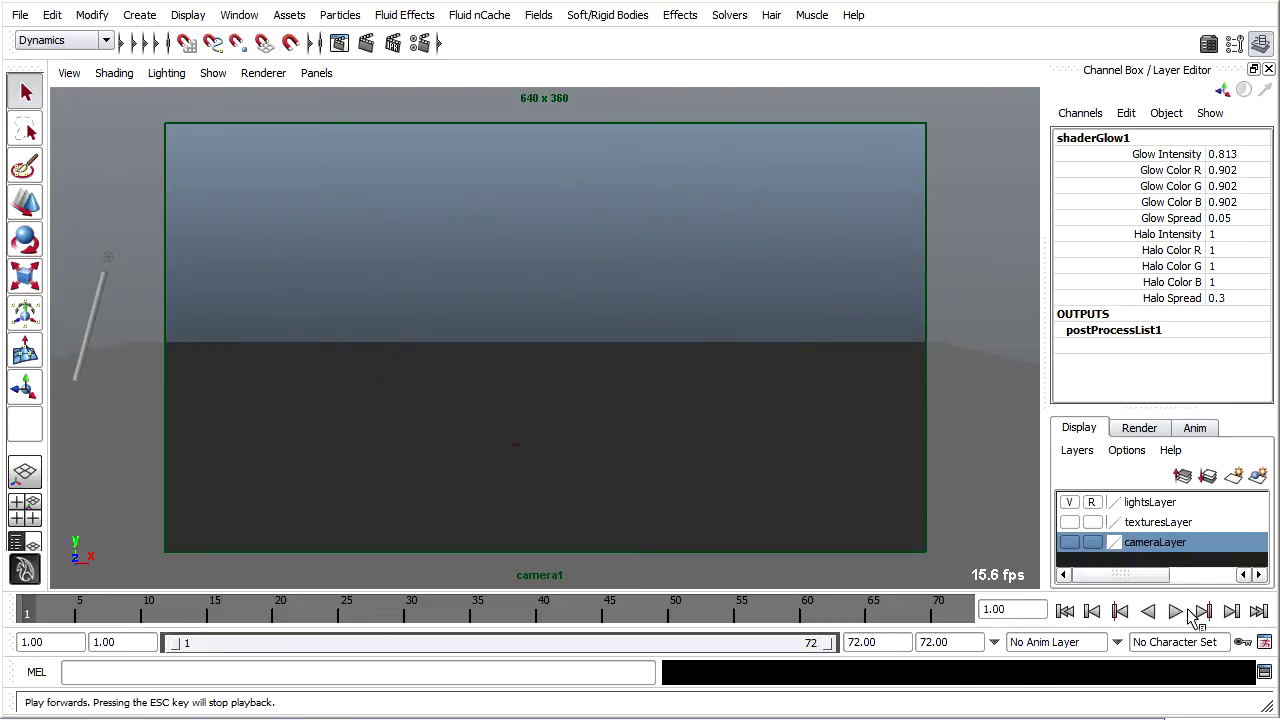
click(1178, 613)
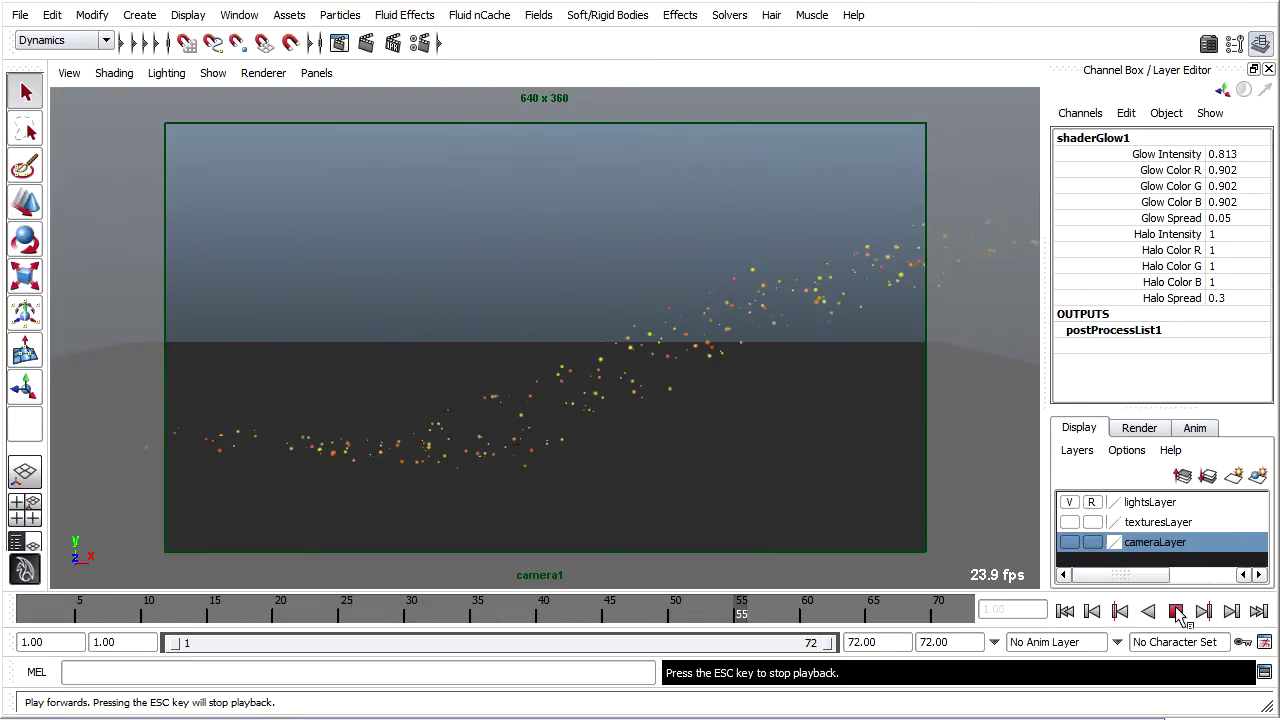
click(1177, 611)
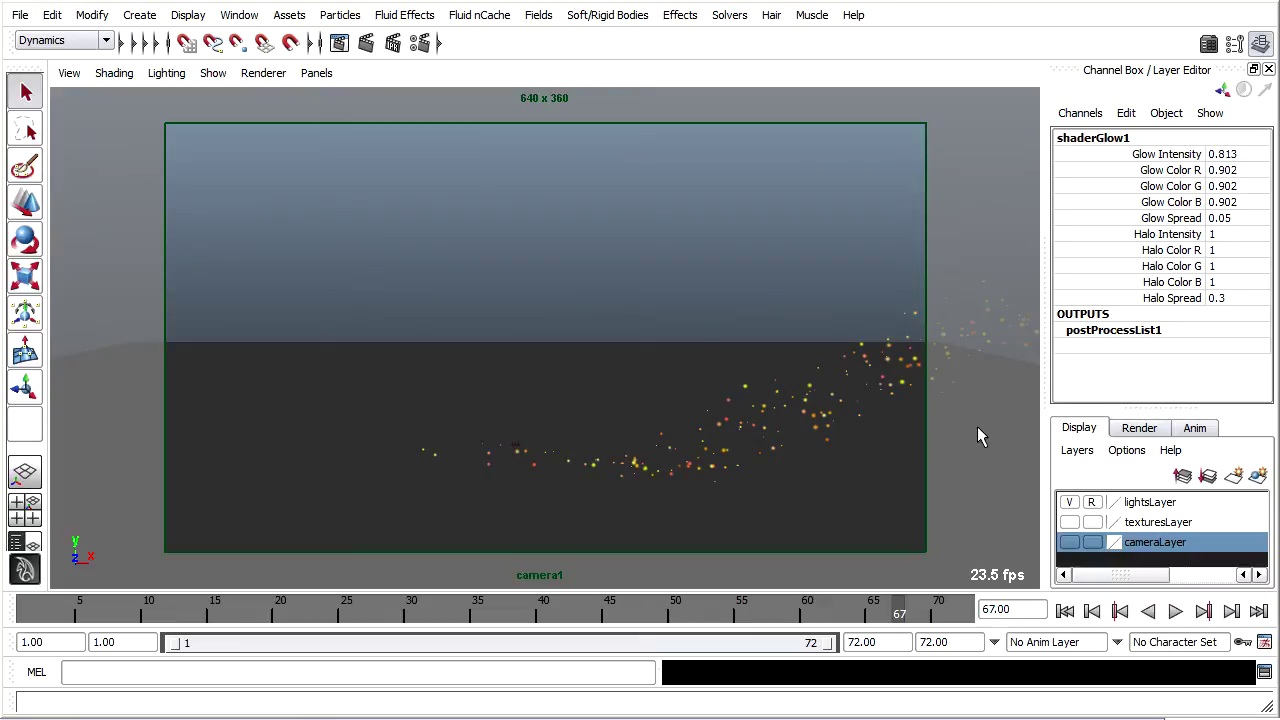
Step: Extend the animation's playback range to end at frame 120
double_click(899, 641)
text(120)
key(Return)
Step: Play the extended animation from its first frame to check the particle trail, and rewind to the start
click(1066, 611)
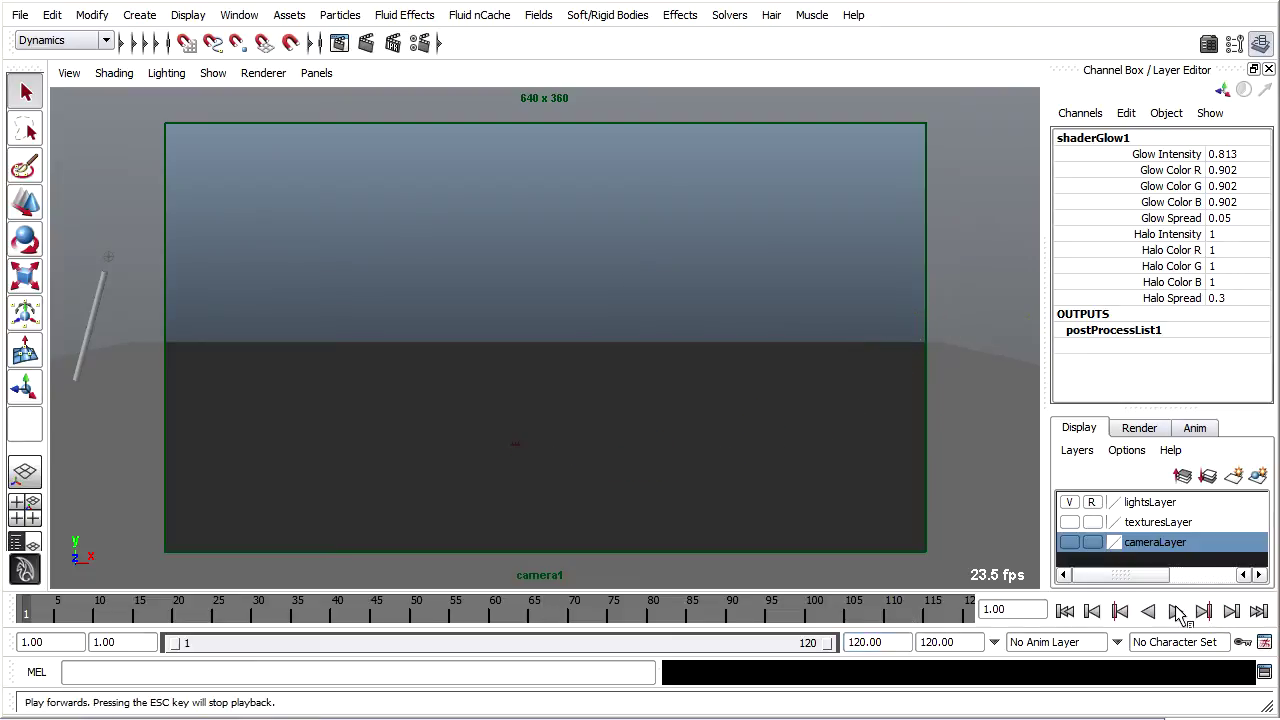
click(1176, 611)
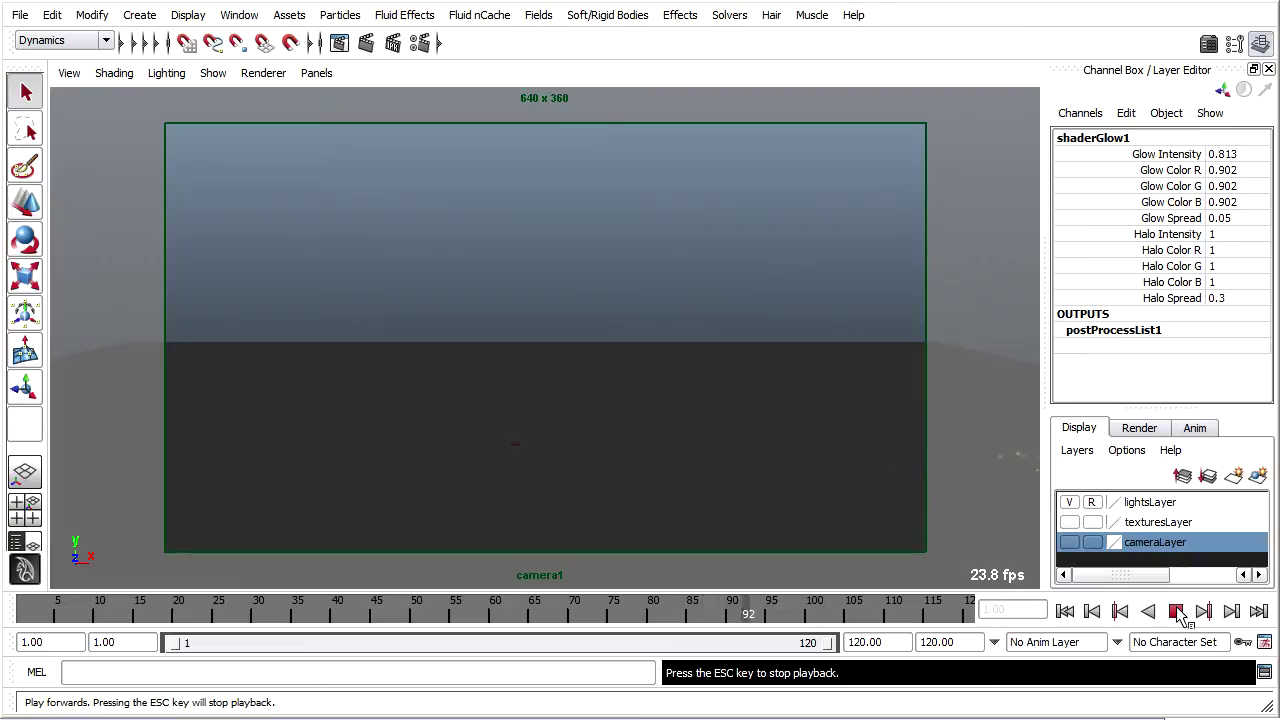
click(1176, 611)
click(1066, 612)
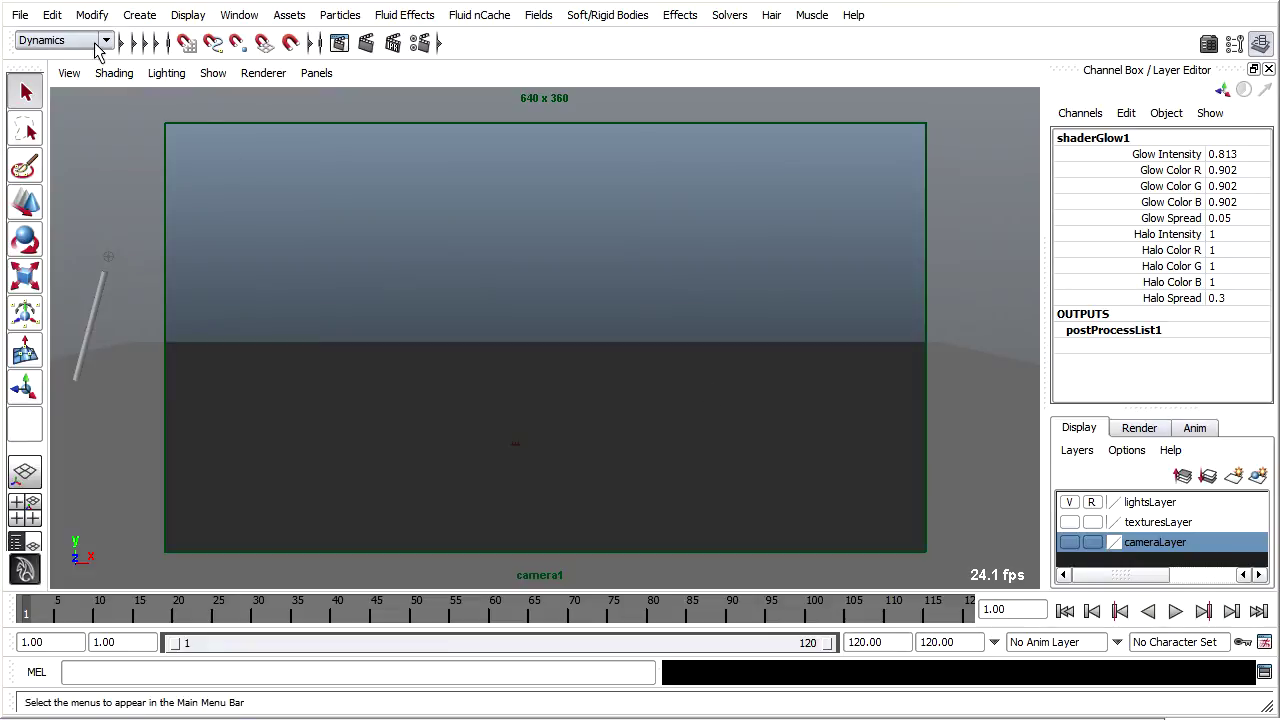
Step: Create a particle disk cache for all particles over the current playback range in the particles_wand_06 directory
click(720, 17)
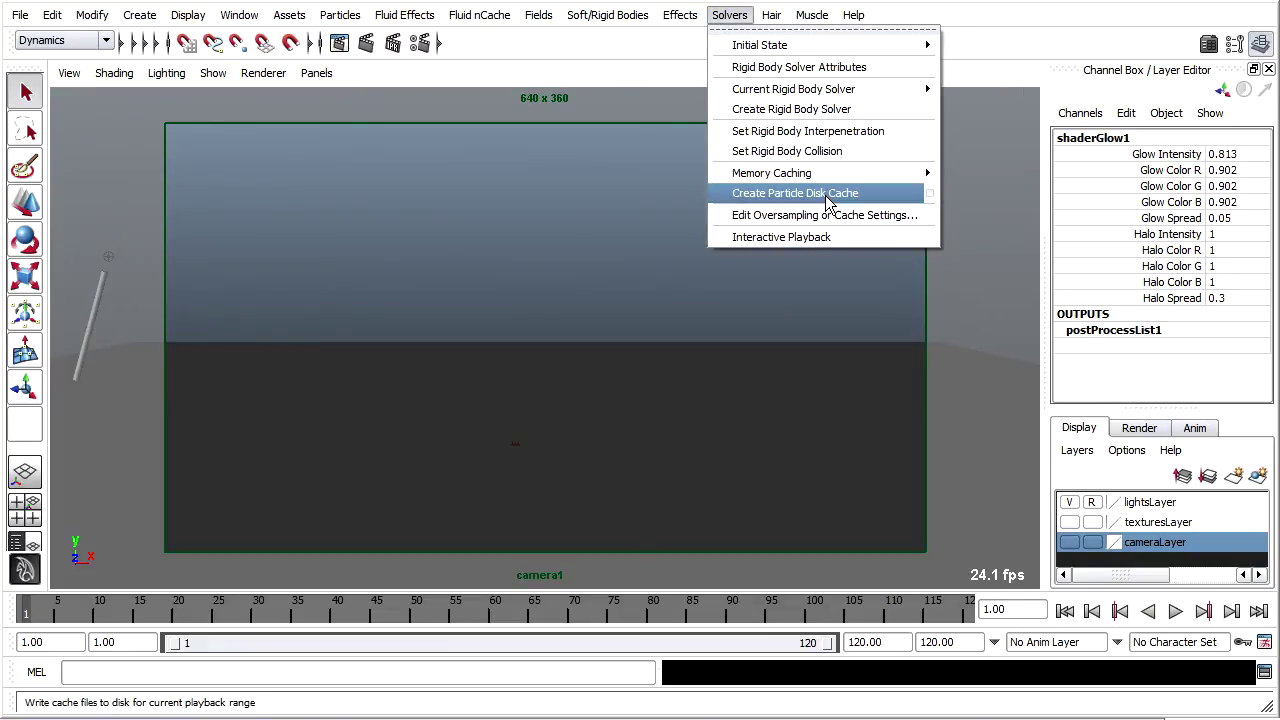
click(928, 194)
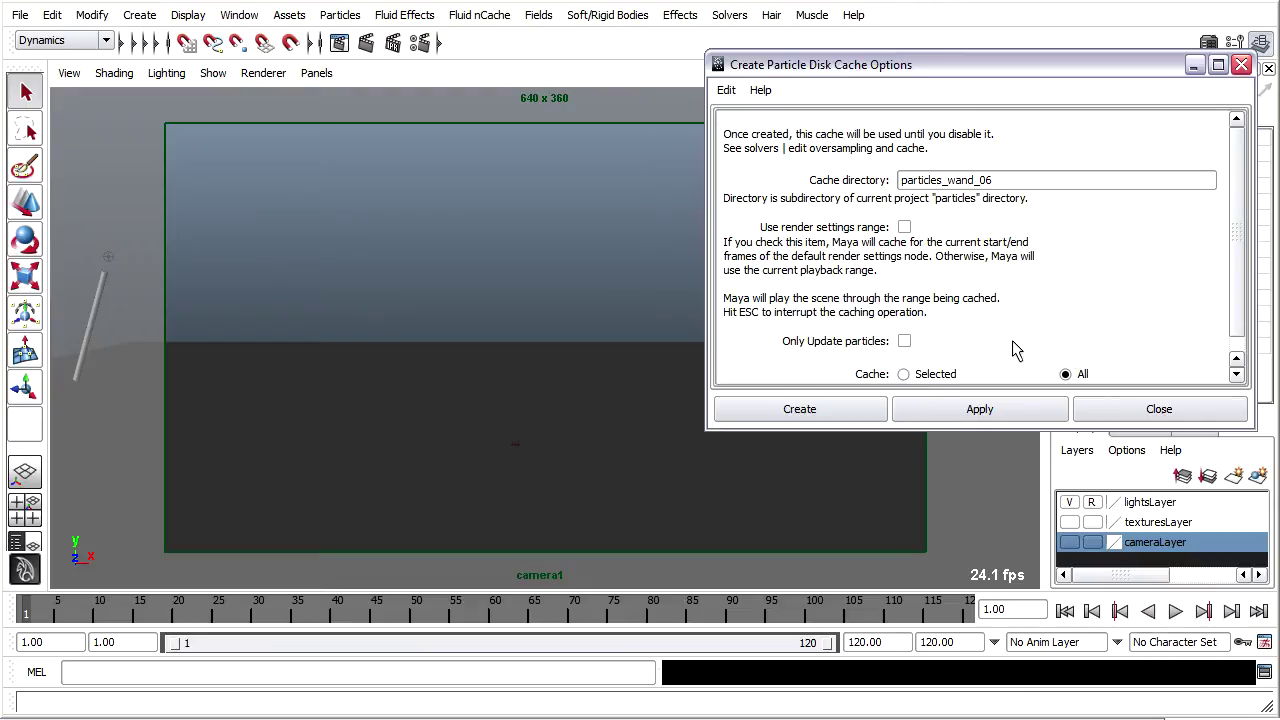
click(856, 414)
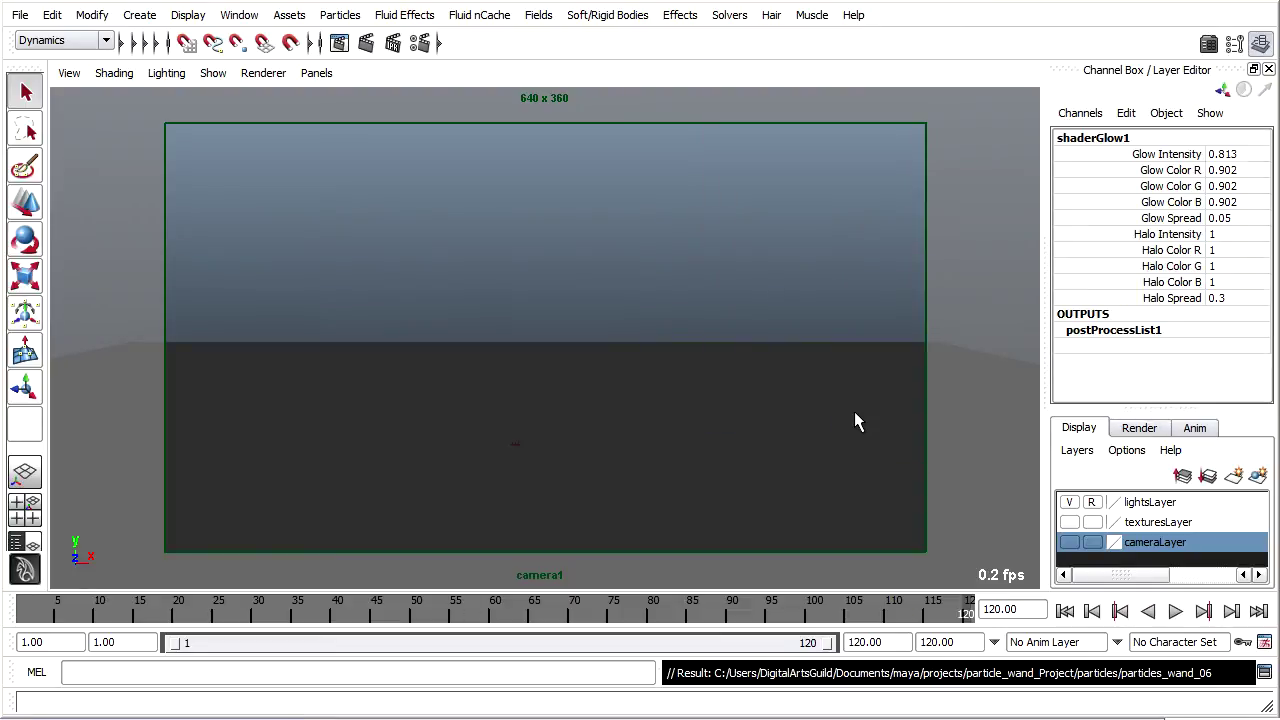
Step: Play the cached particle animation and scrub the timeline to frame 60 and back to frame 1
key(alt+v)
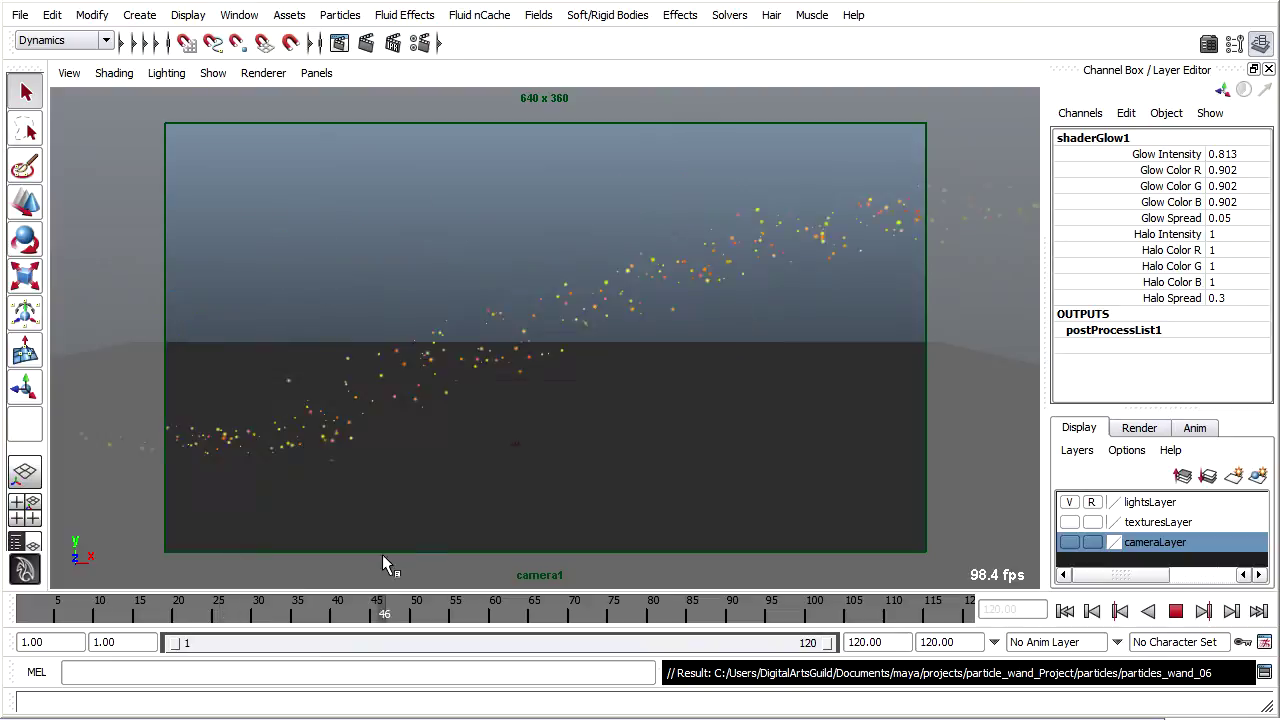
key(alt+v)
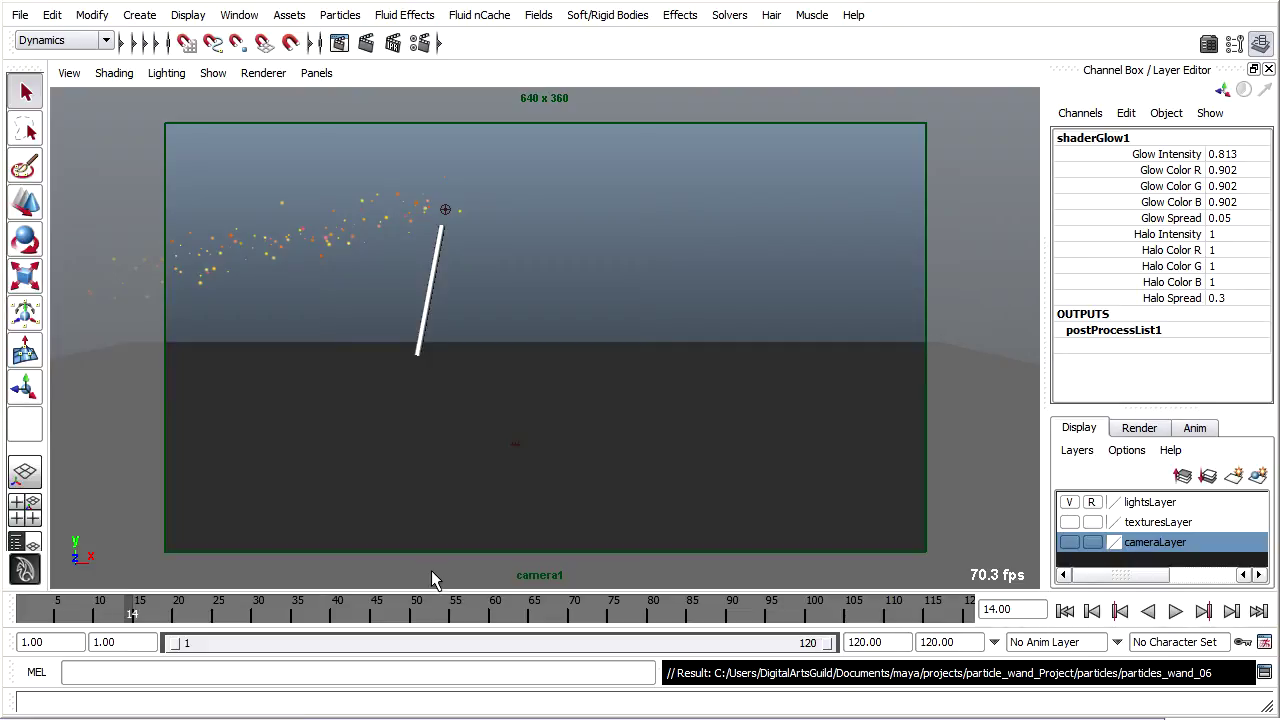
mouse_move(137, 612)
mouse_down()
mouse_move(548, 613)
mouse_move(495, 615)
mouse_up()
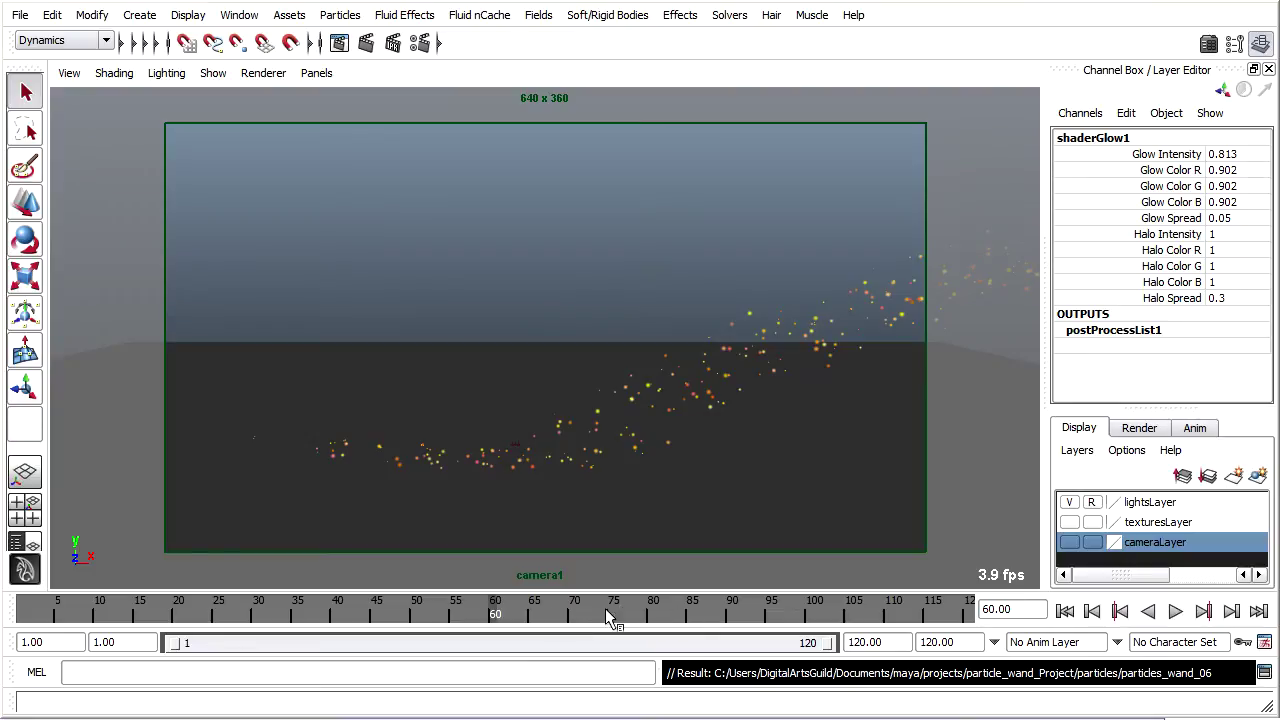
drag(495, 612, 26, 612)
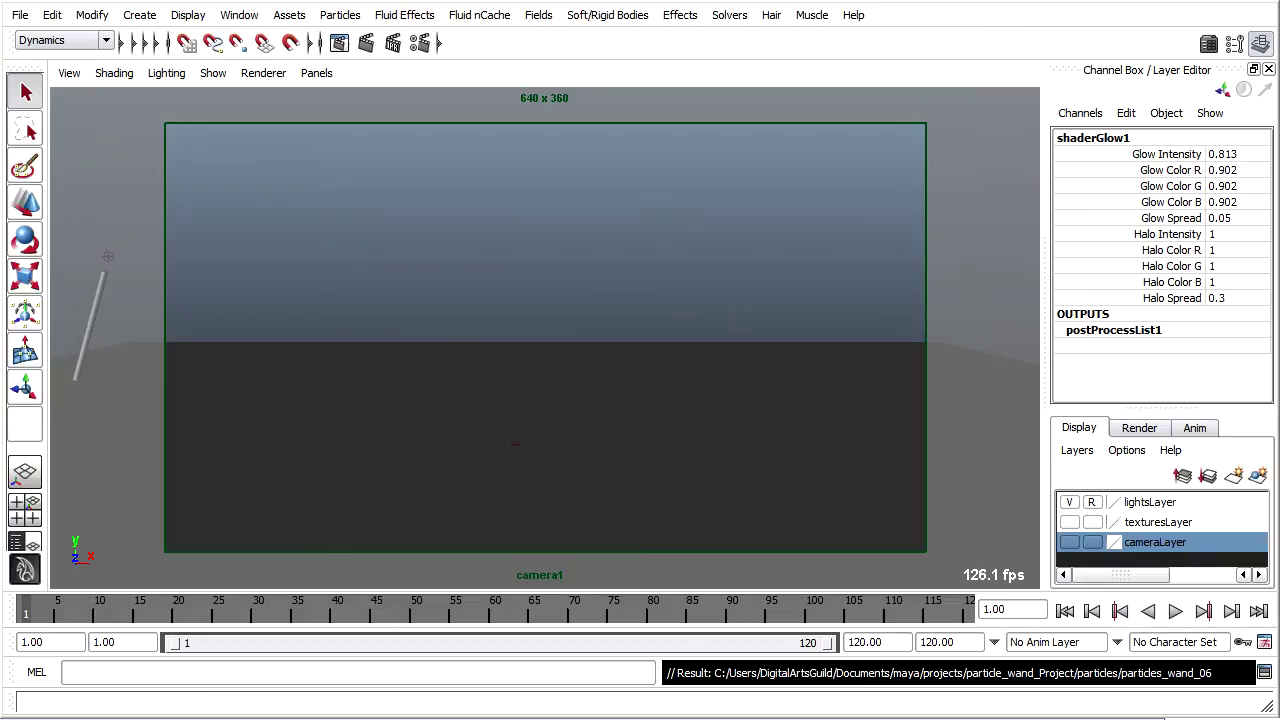
Step: Switch to Windows Explorer and examine the particle cache files in the project's particles_wand_06 folder
drag(1279, 170, 773, 19)
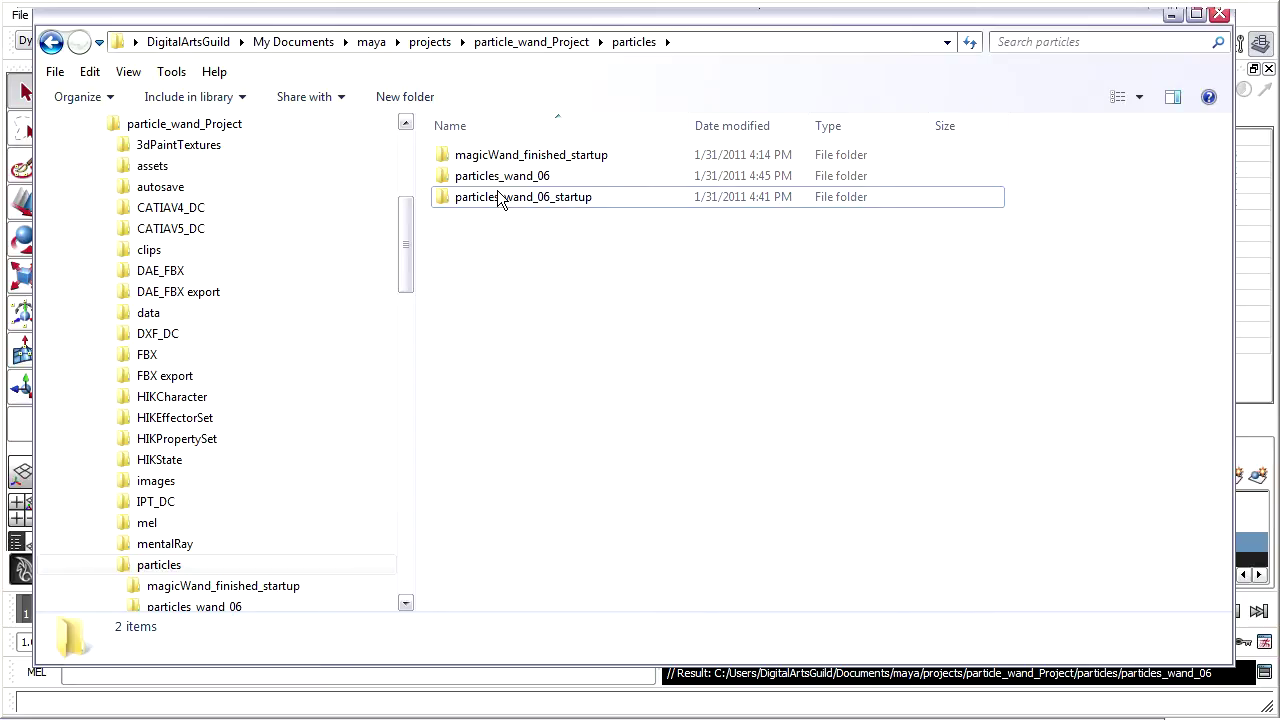
mouse_move(444, 203)
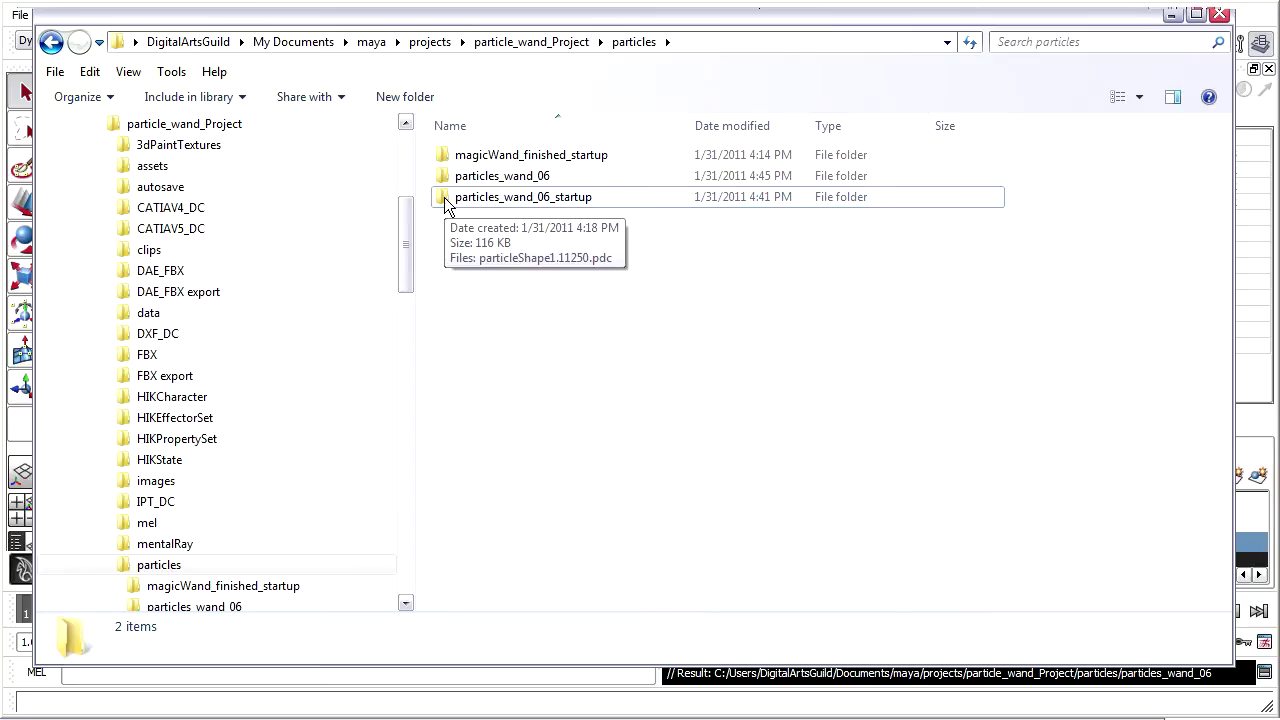
click(445, 178)
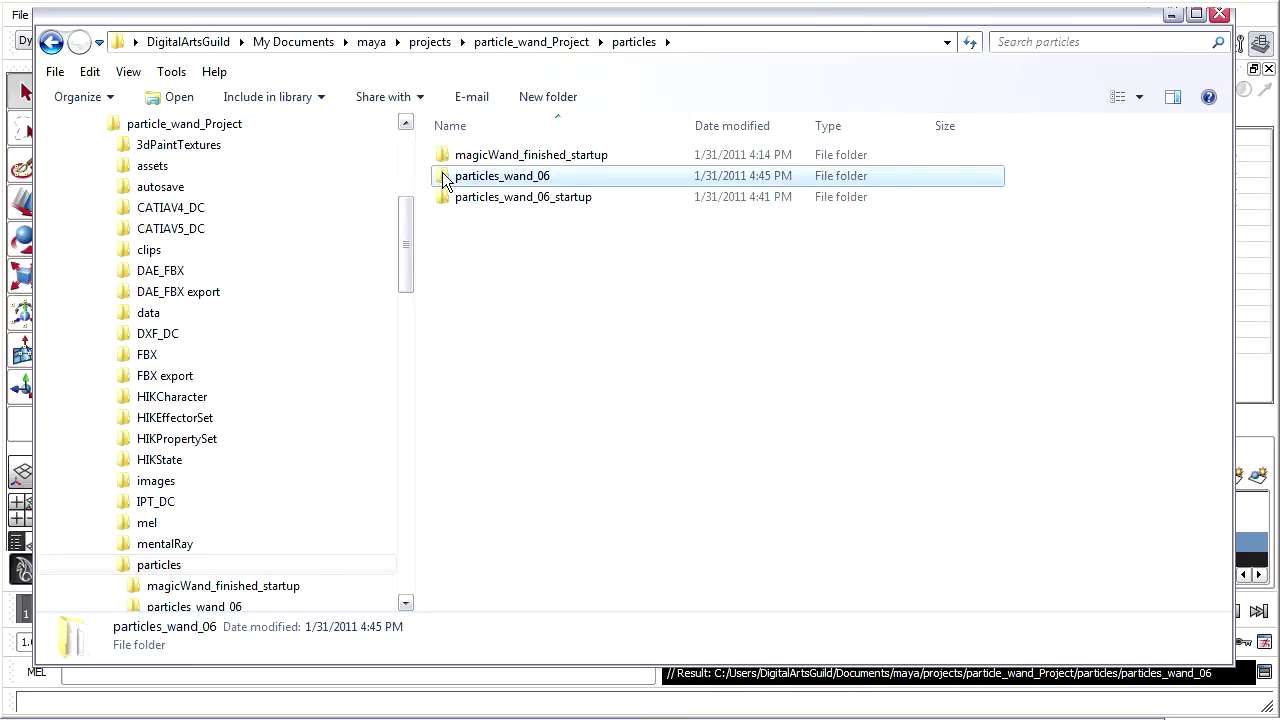
double_click(445, 178)
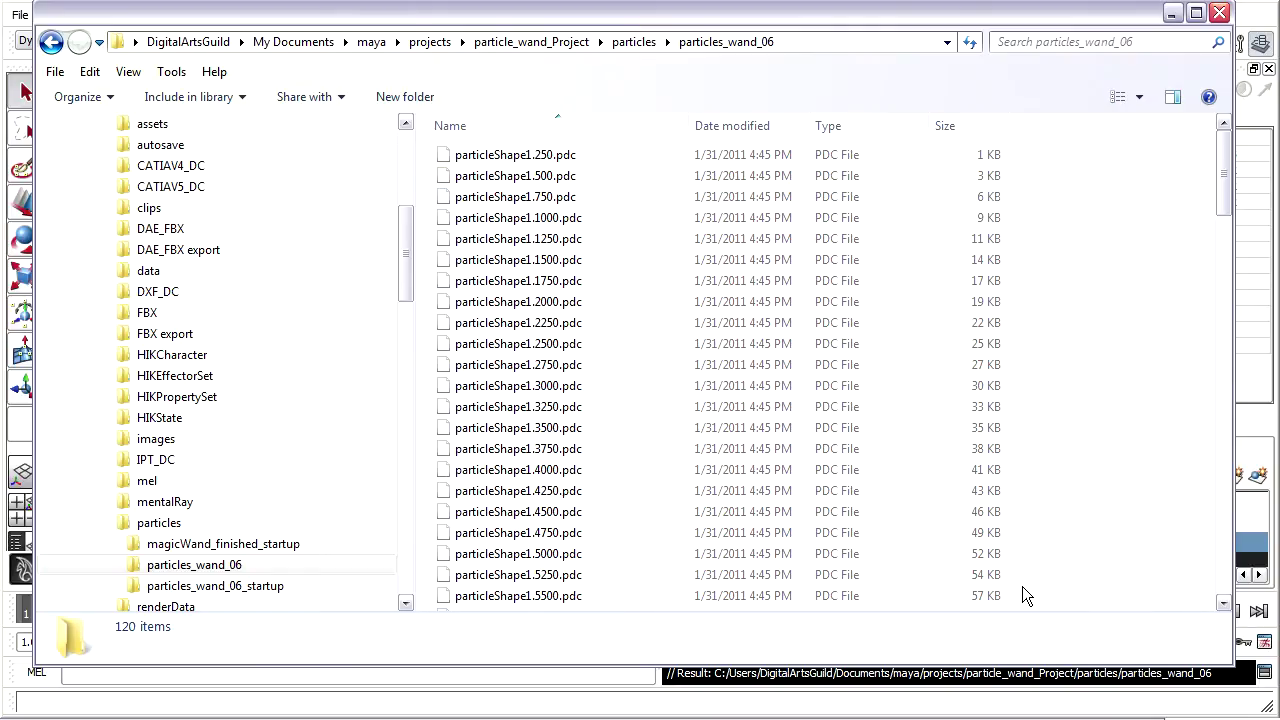
drag(1221, 151, 1209, 557)
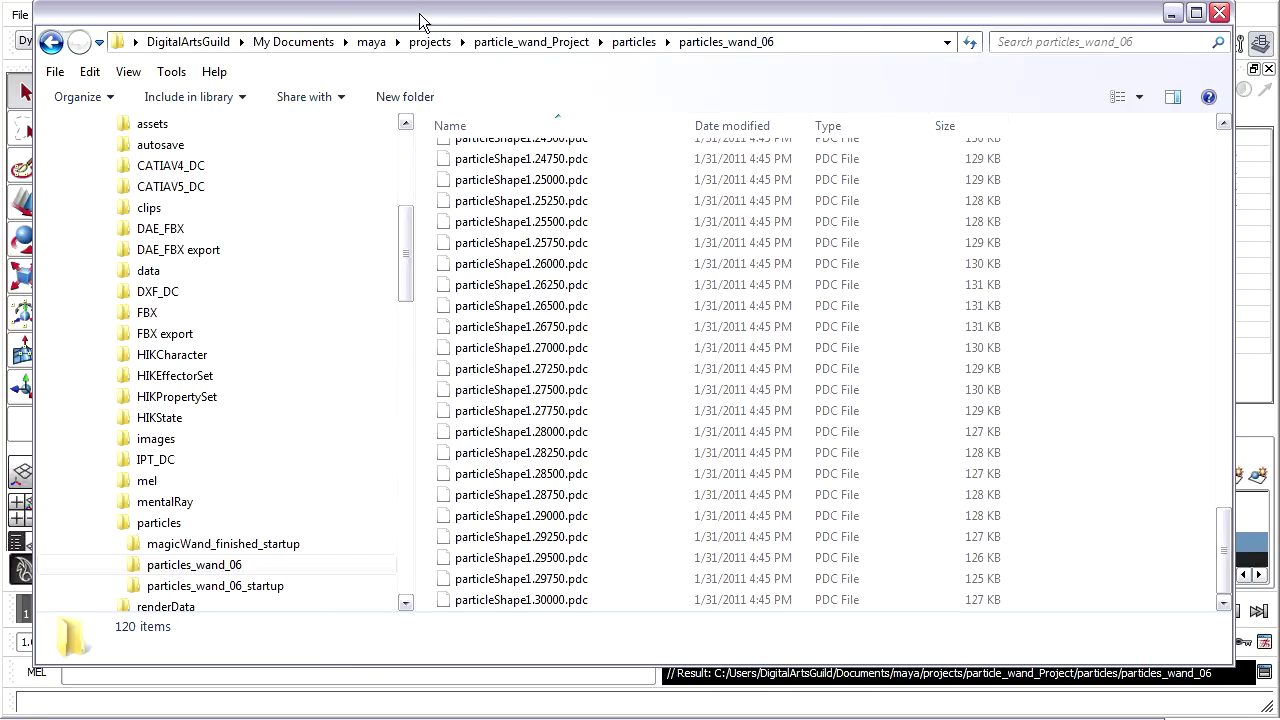
Step: Switch back to Maya and play the cached particle animation from the first frame
drag(420, 20, 829, 229)
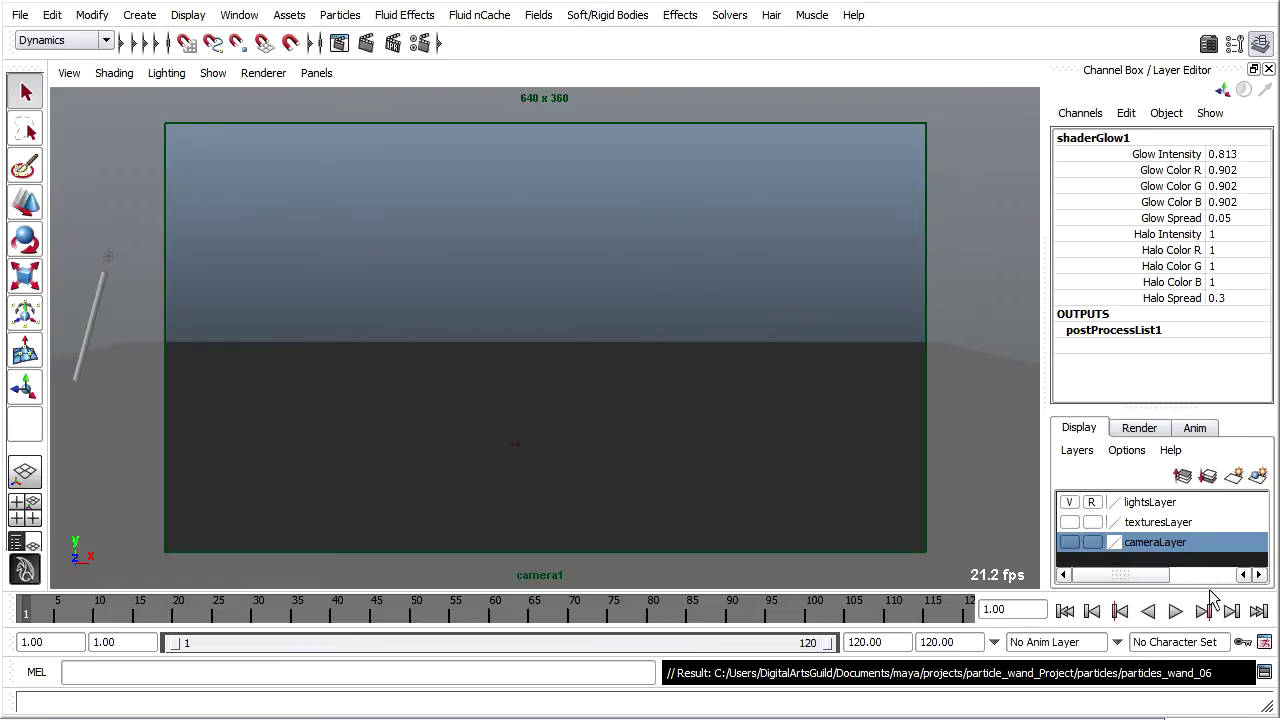
click(1176, 614)
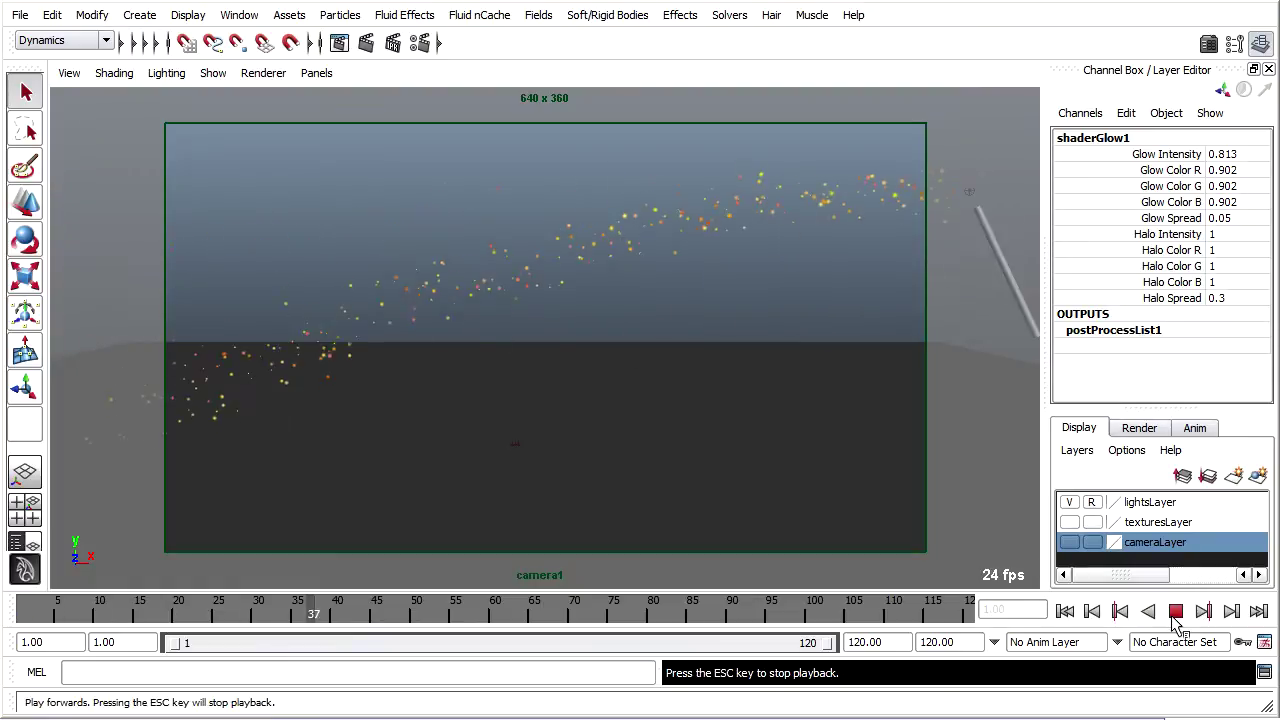
click(1176, 613)
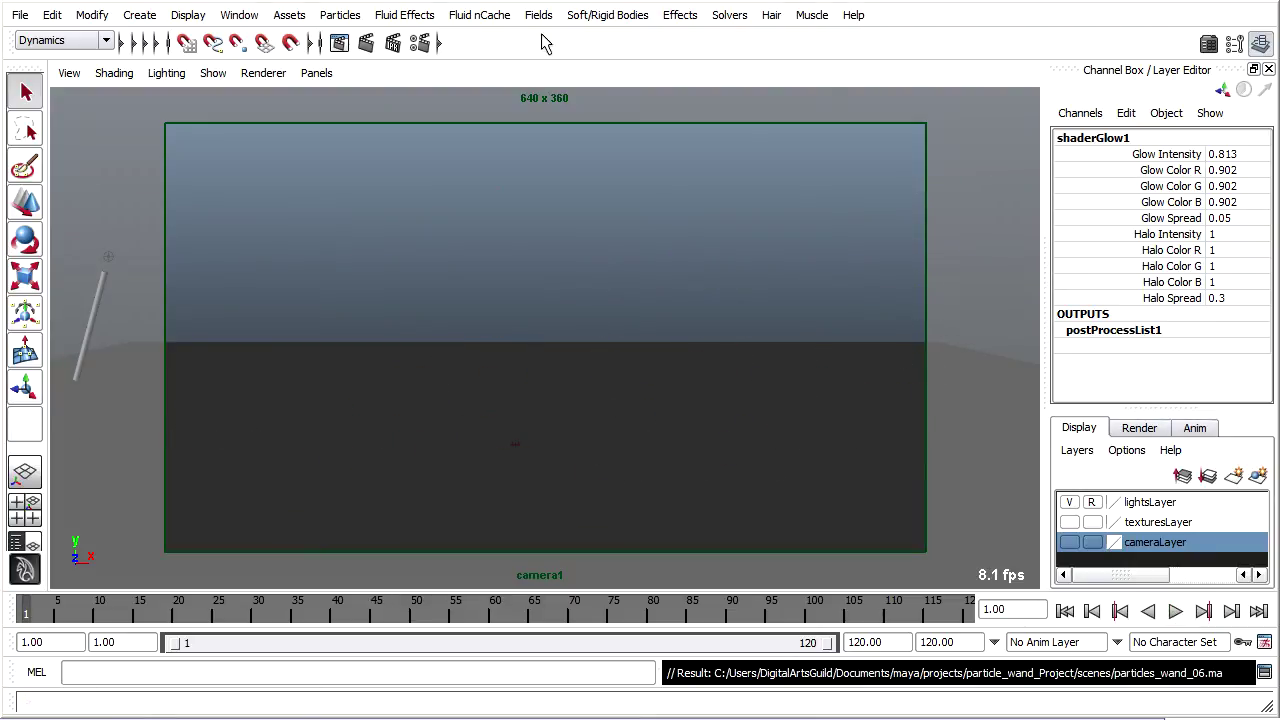
Step: Review the Maya Software quality and common output options in Render Settings, widening the window to show the full output path
click(418, 45)
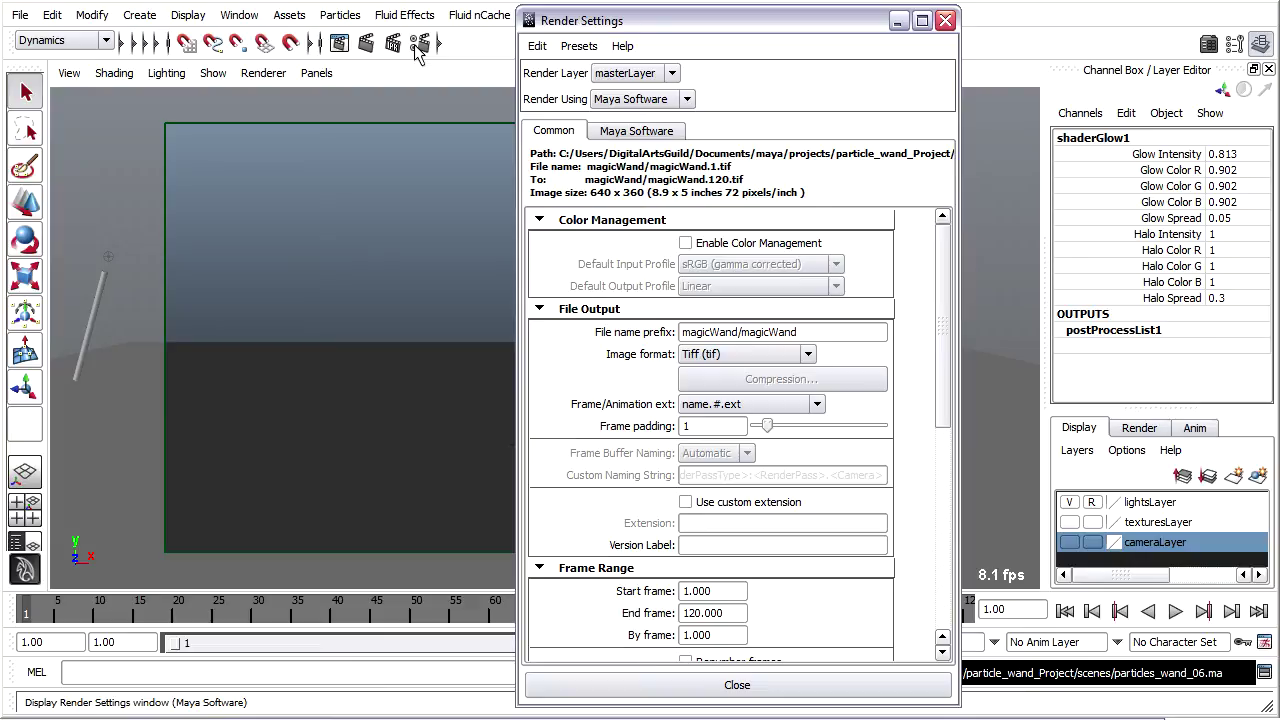
click(670, 138)
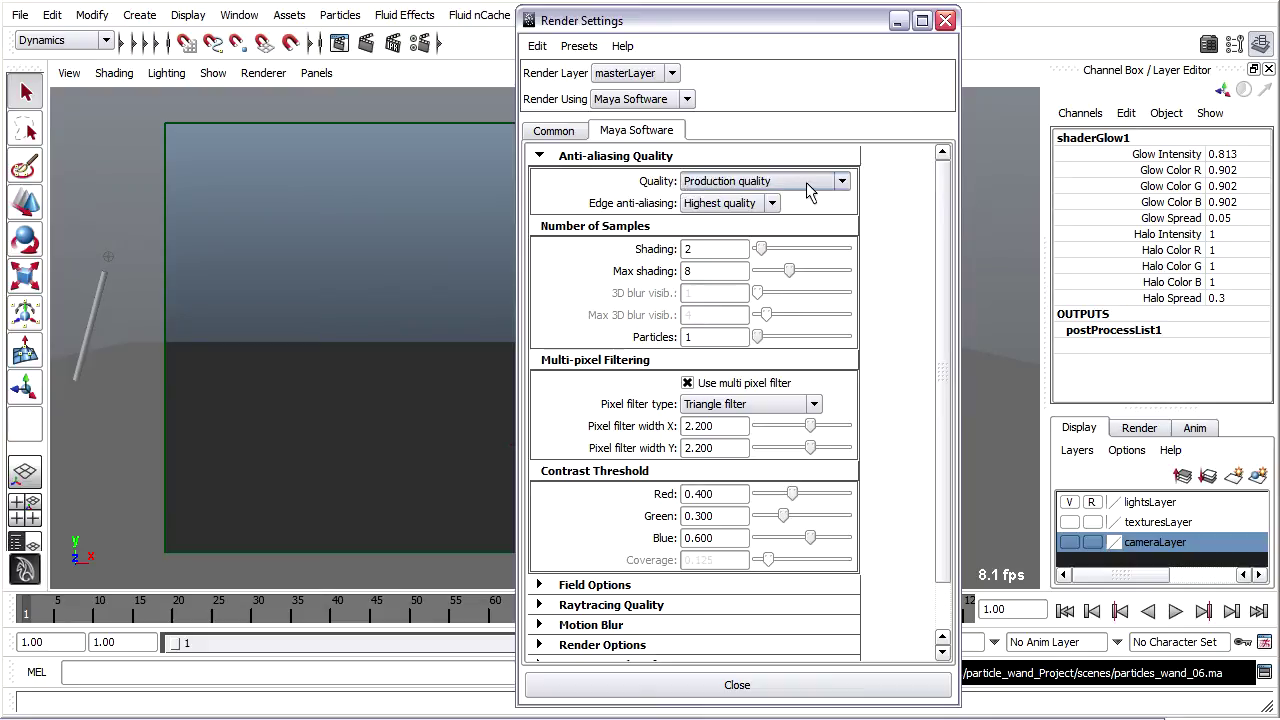
click(553, 133)
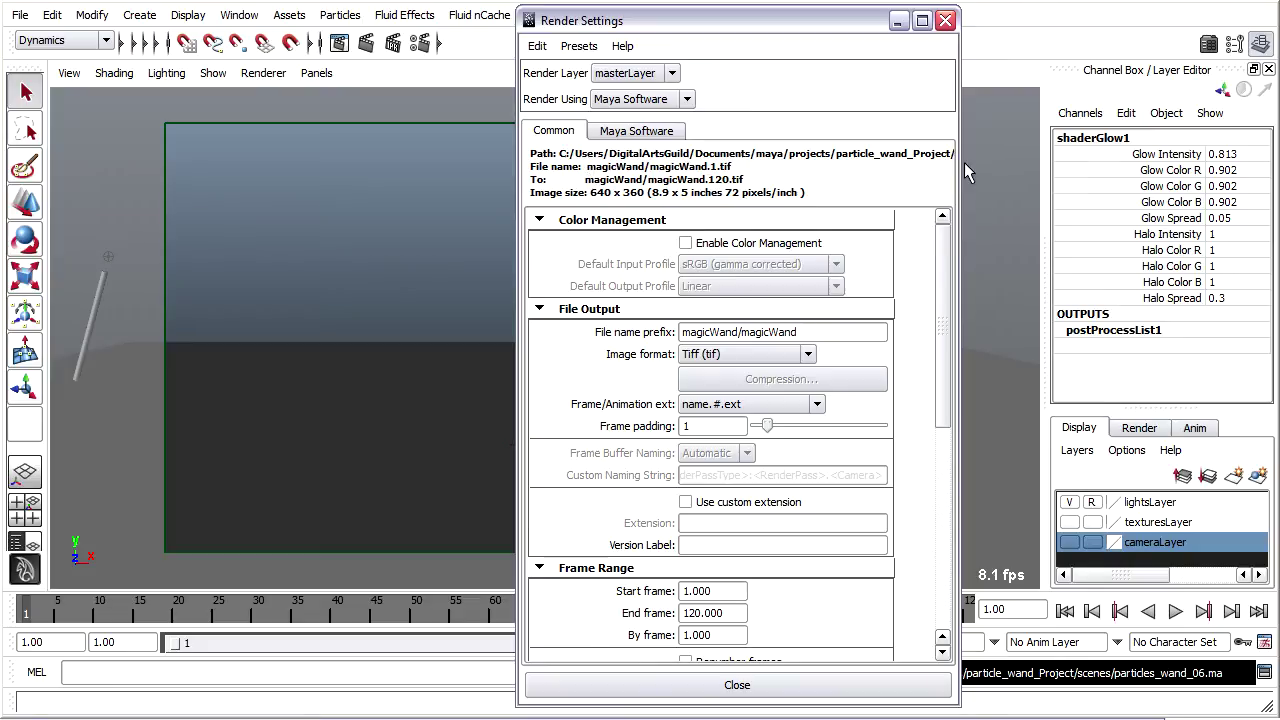
drag(958, 164, 1067, 163)
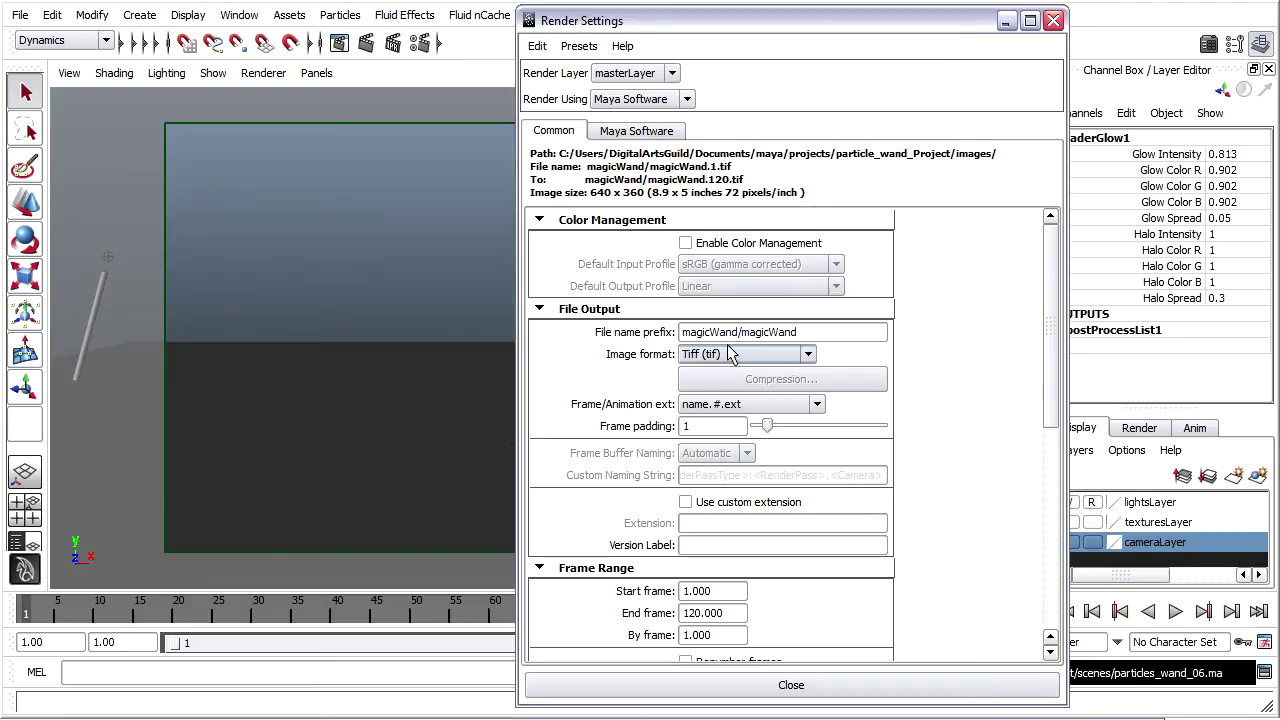
Step: Set the render output's image format to PNG (png), and check the frame range and renderable camera
click(731, 356)
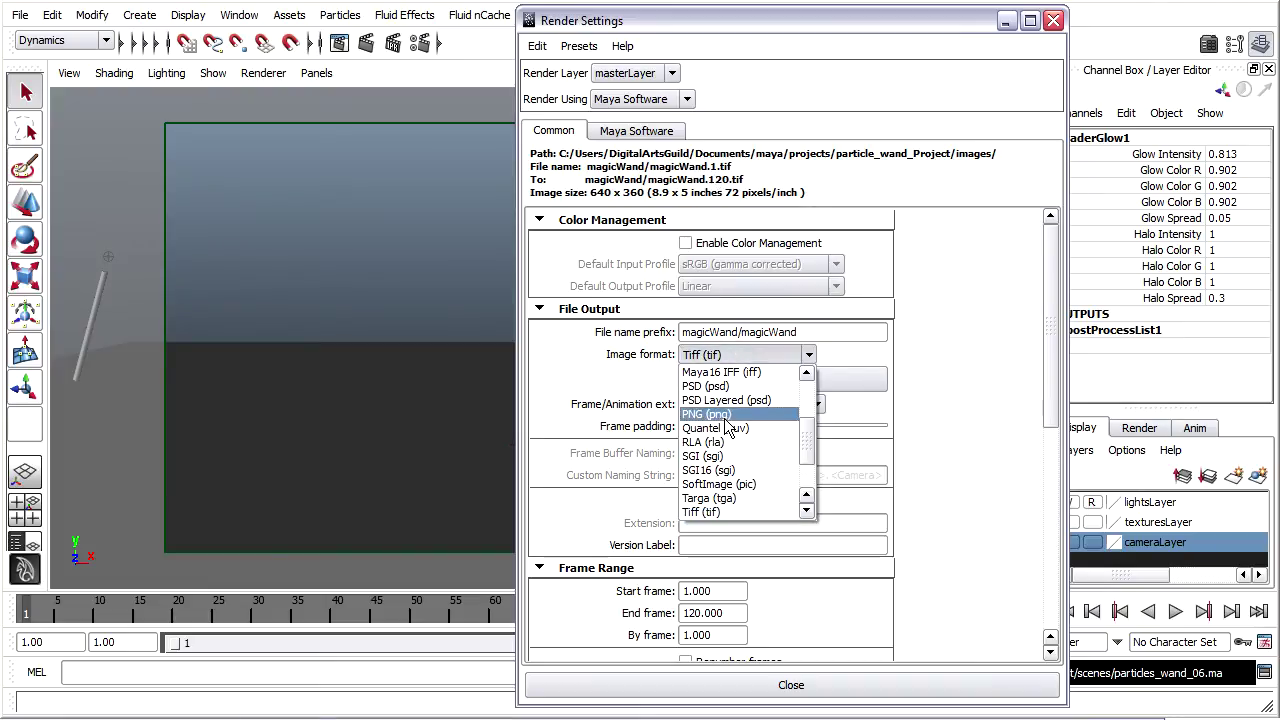
click(710, 414)
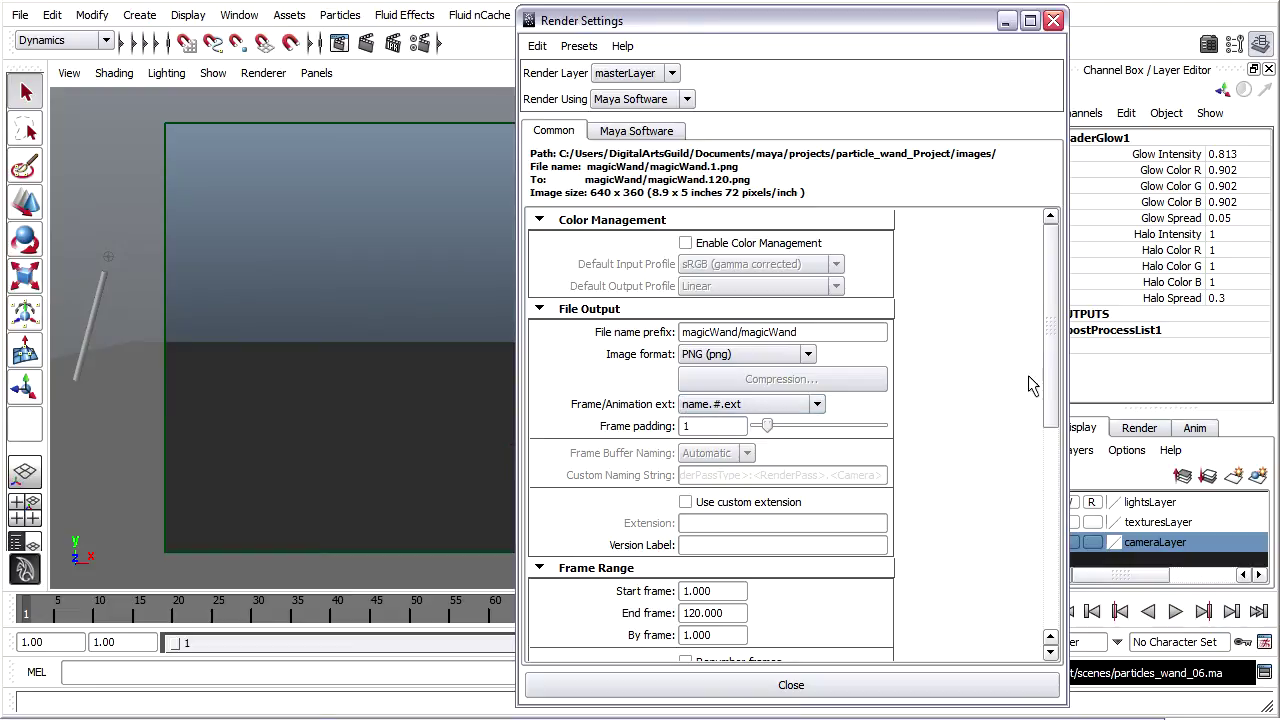
scroll(1055, 318, down, 1)
drag(1055, 318, 1058, 428)
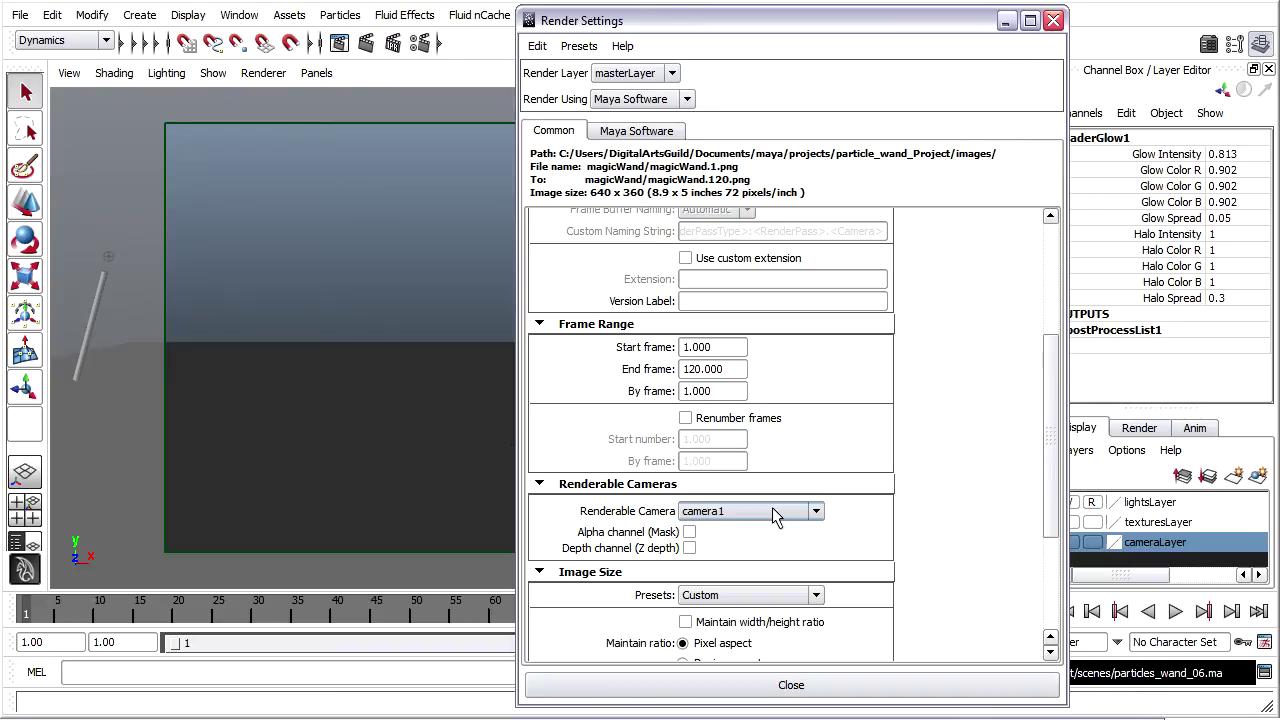
Step: Check the image size in the render settings, close them and save the scene
scroll(1057, 380, down, 5)
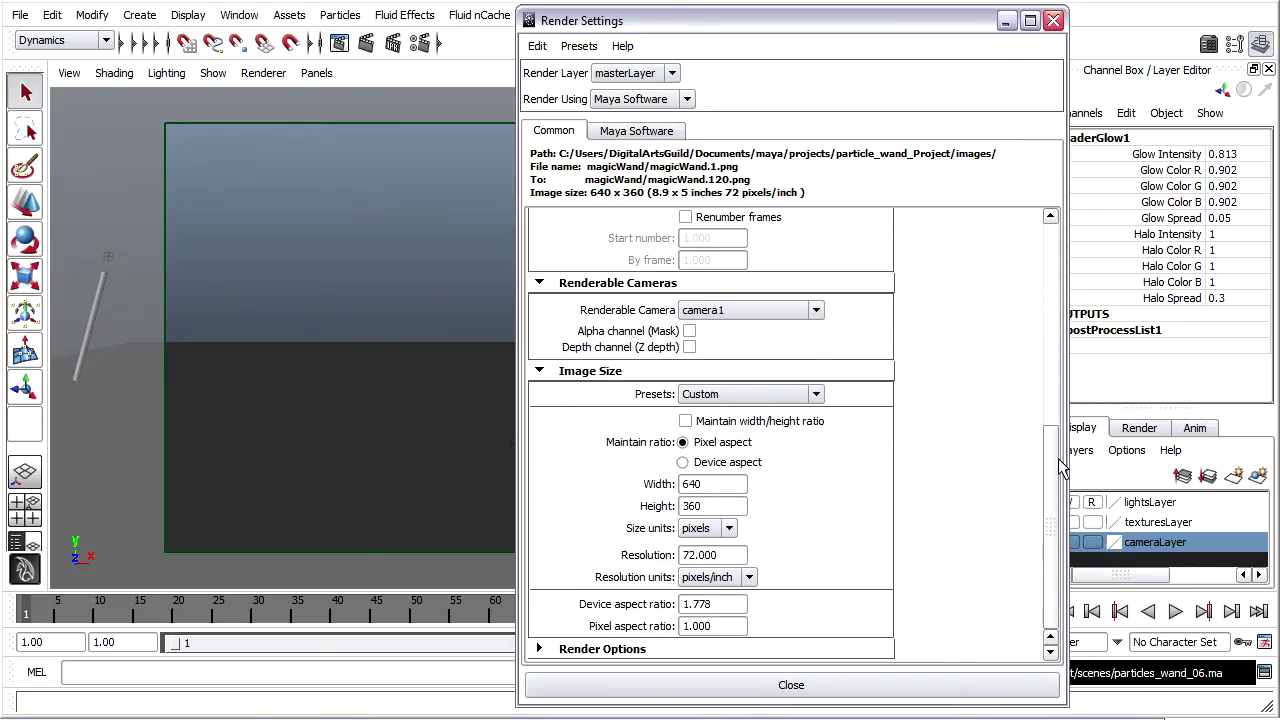
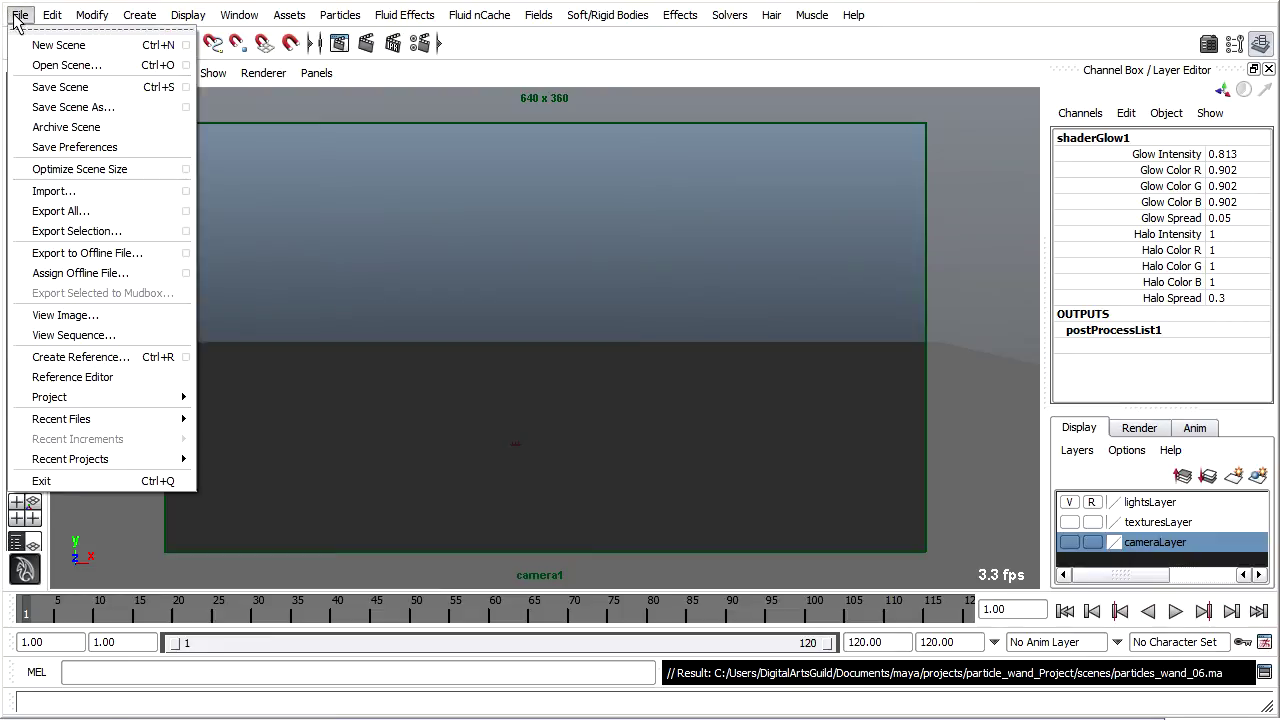
click(28, 87)
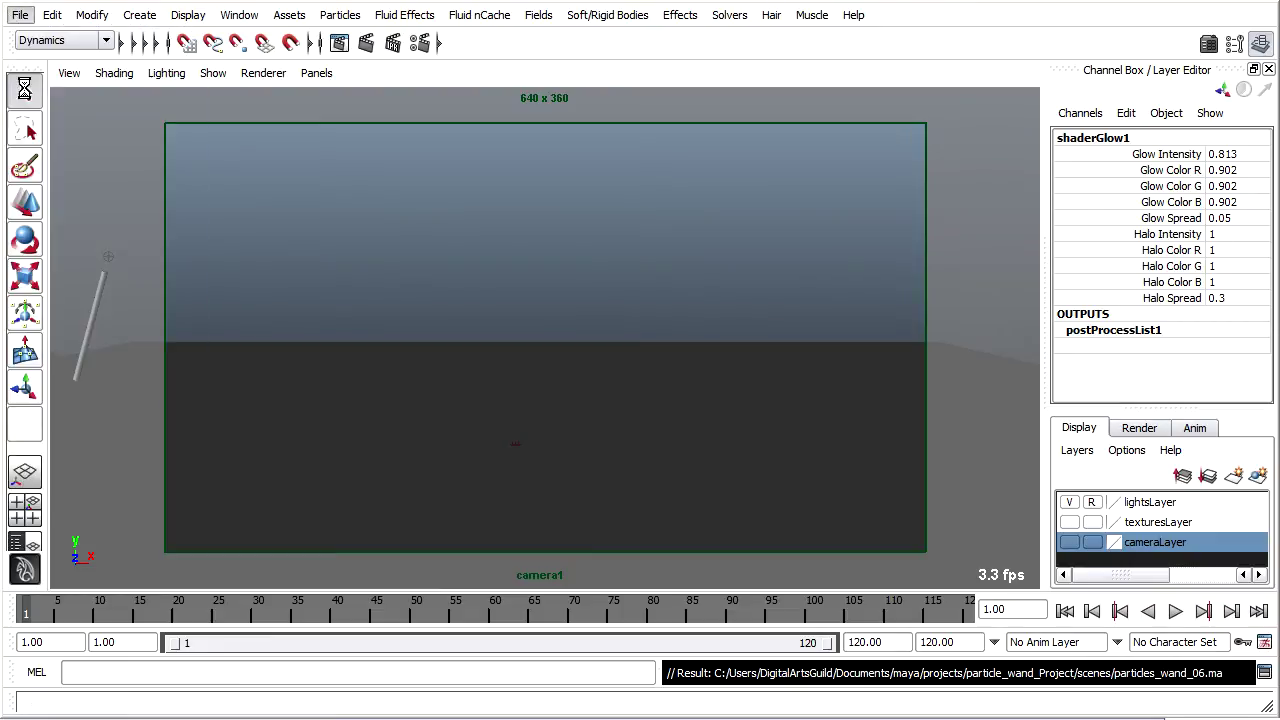
Step: Switch to the Rendering module and start a batch render of the animation using all available processors
click(60, 40)
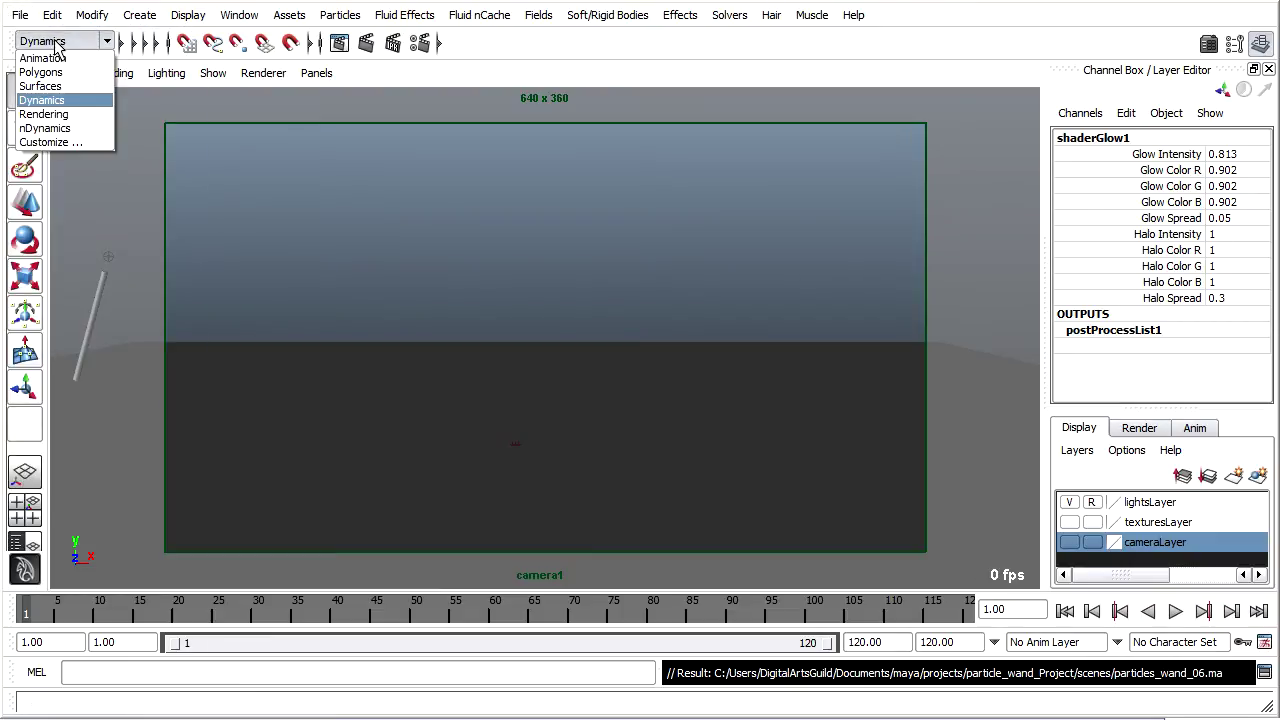
click(92, 112)
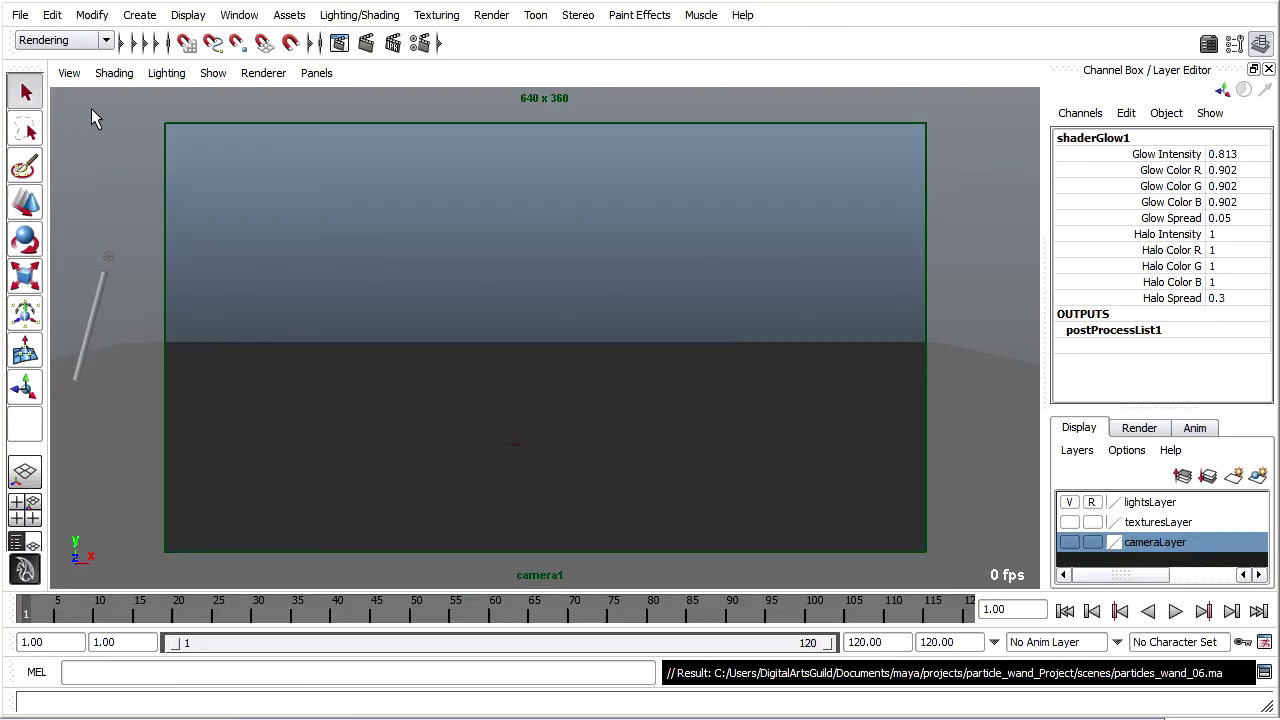
click(494, 18)
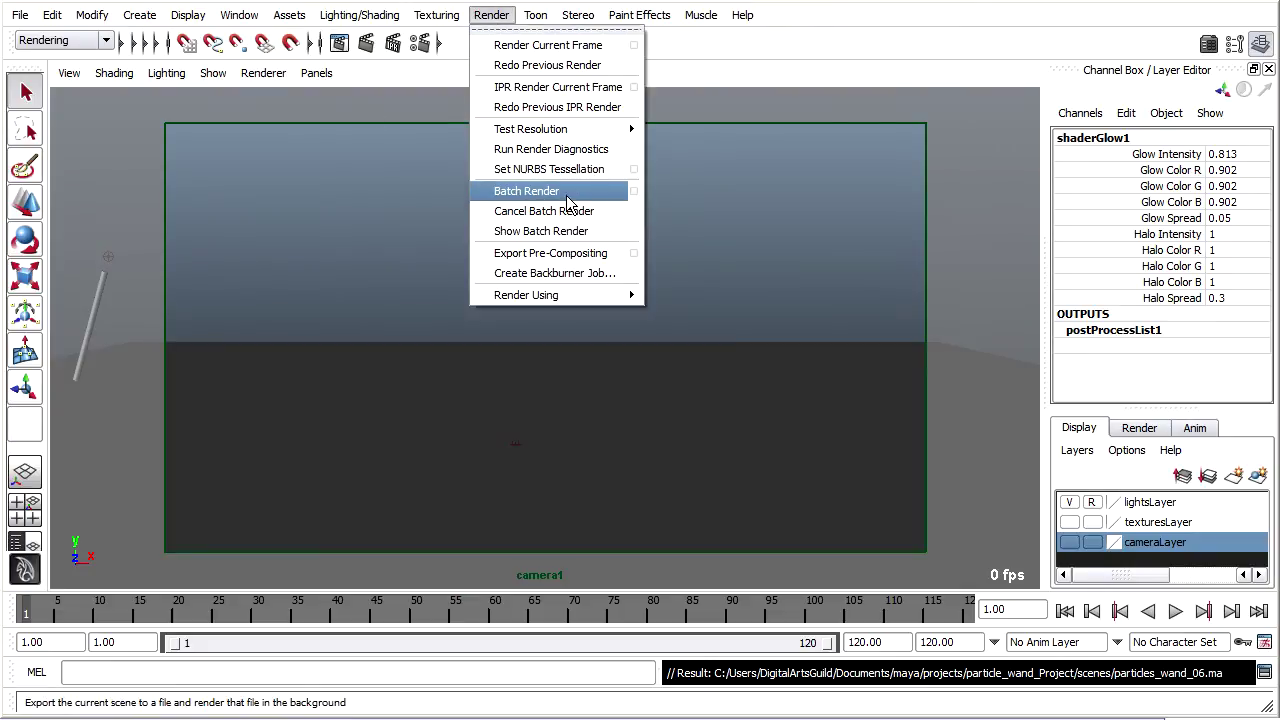
click(635, 190)
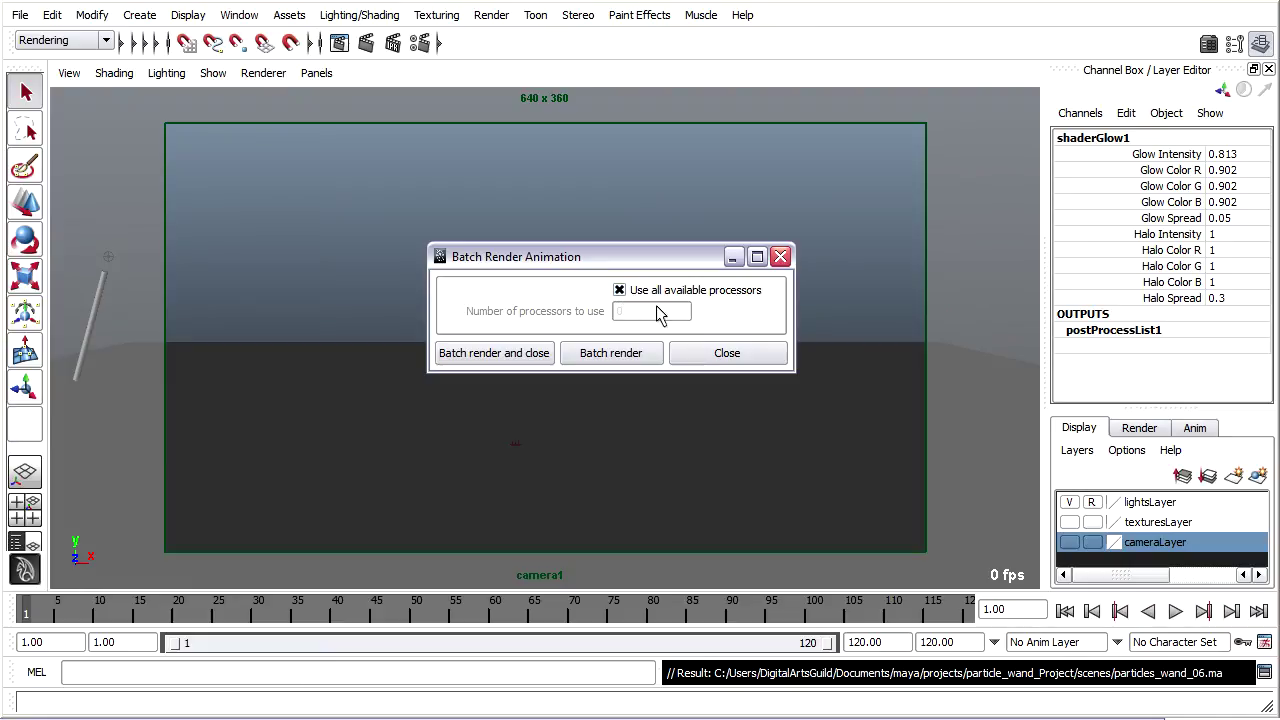
click(497, 355)
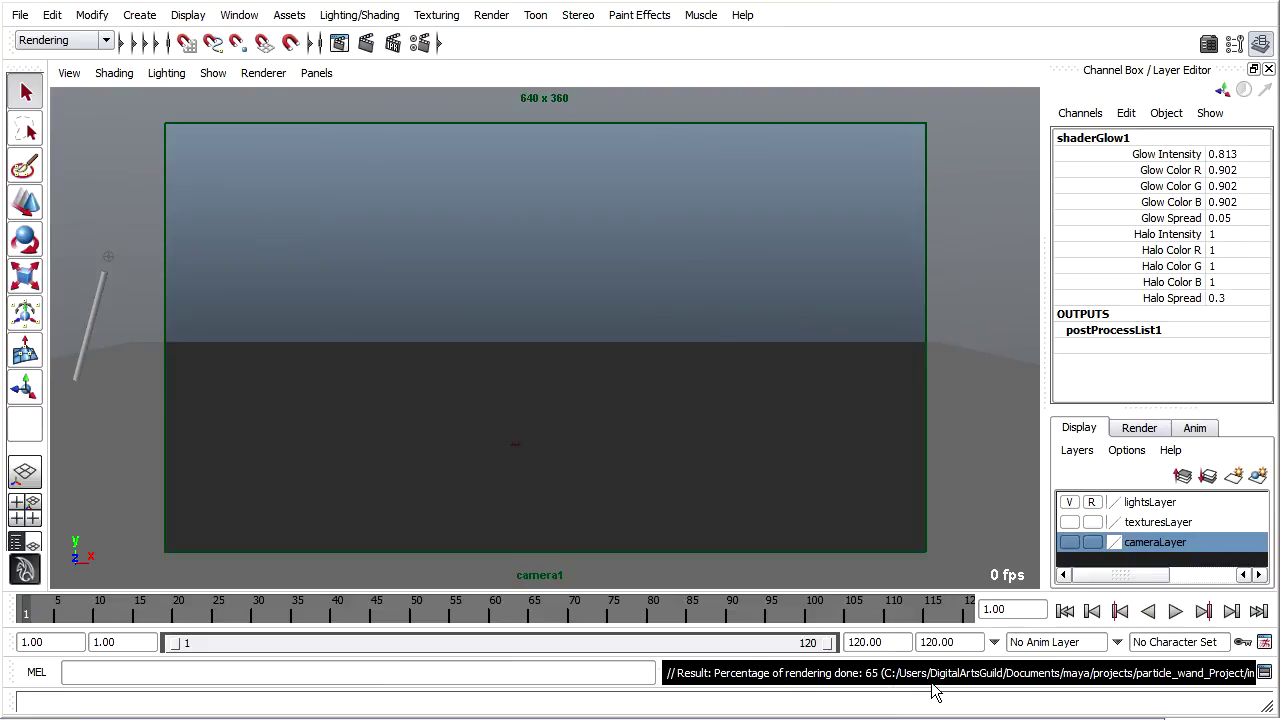
Step: Open the Script Editor, reposition it and widen it to monitor the full batch render progress messages
click(1264, 673)
drag(1019, 263, 597, 37)
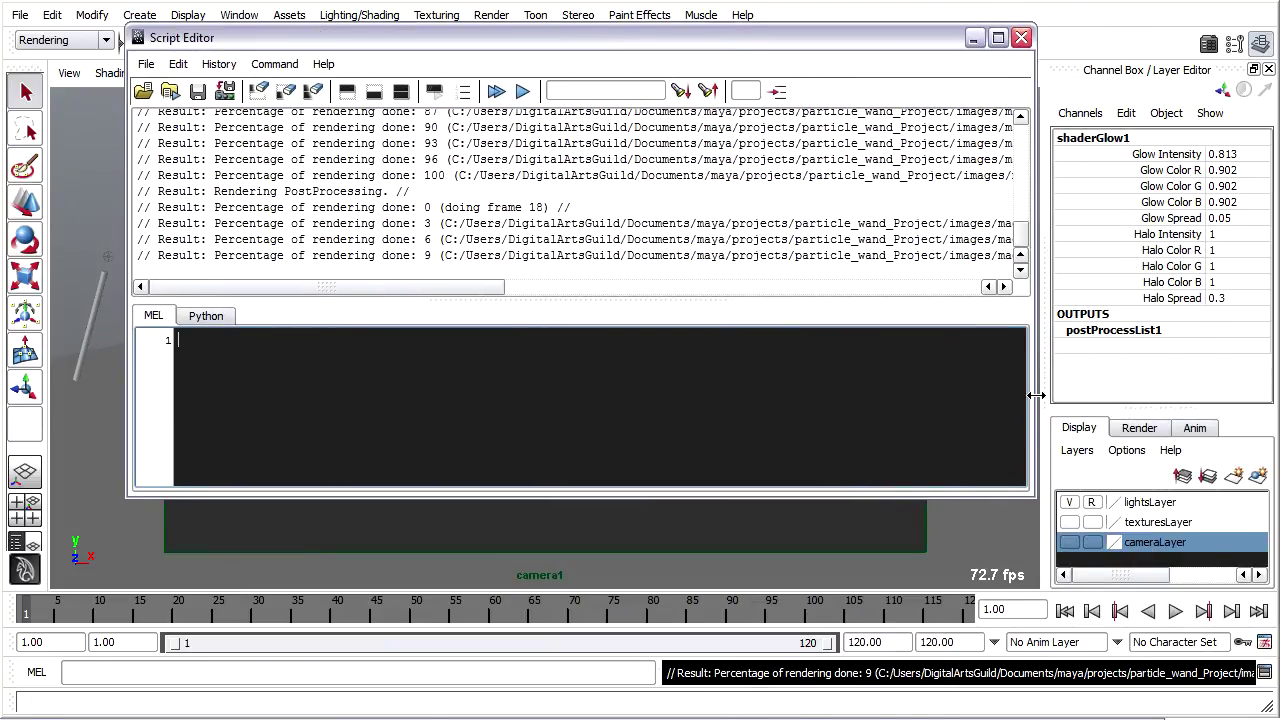
drag(1043, 395, 1221, 385)
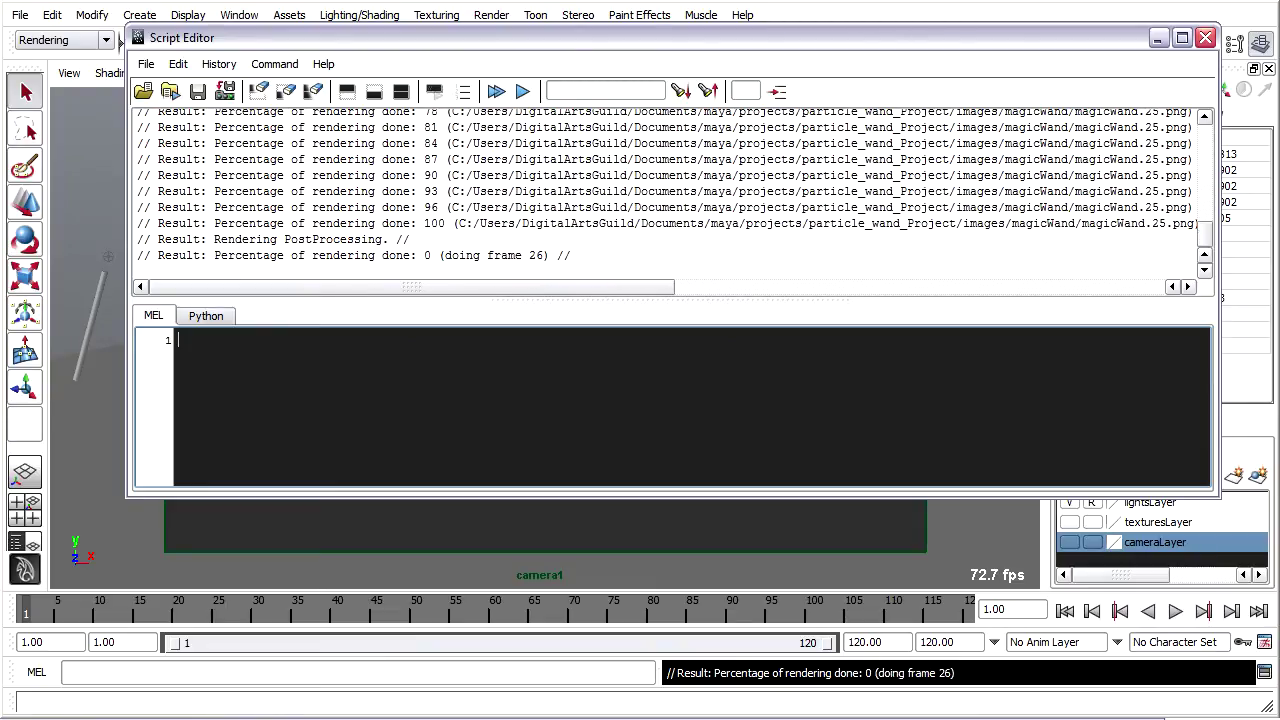
Step: Switch to Windows Explorer and open the magicWand folder inside the project's images folder
key(alt+Tab)
drag(1000, 108, 614, 11)
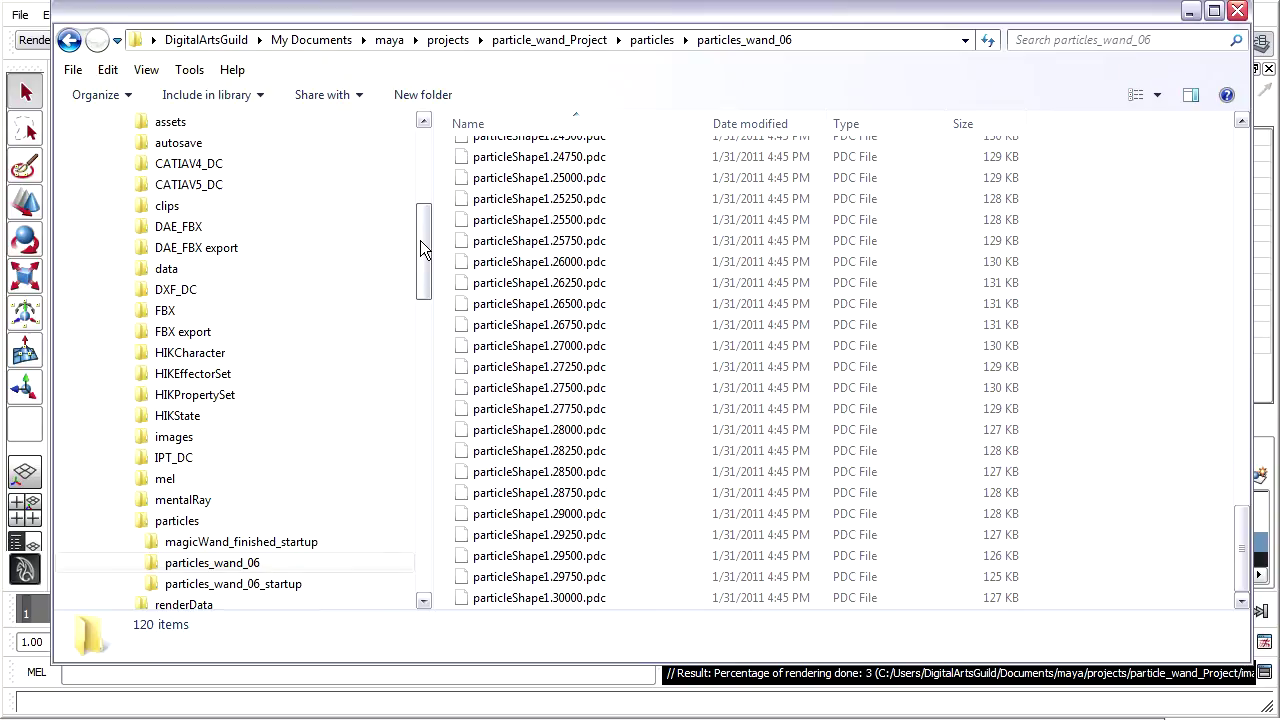
click(127, 437)
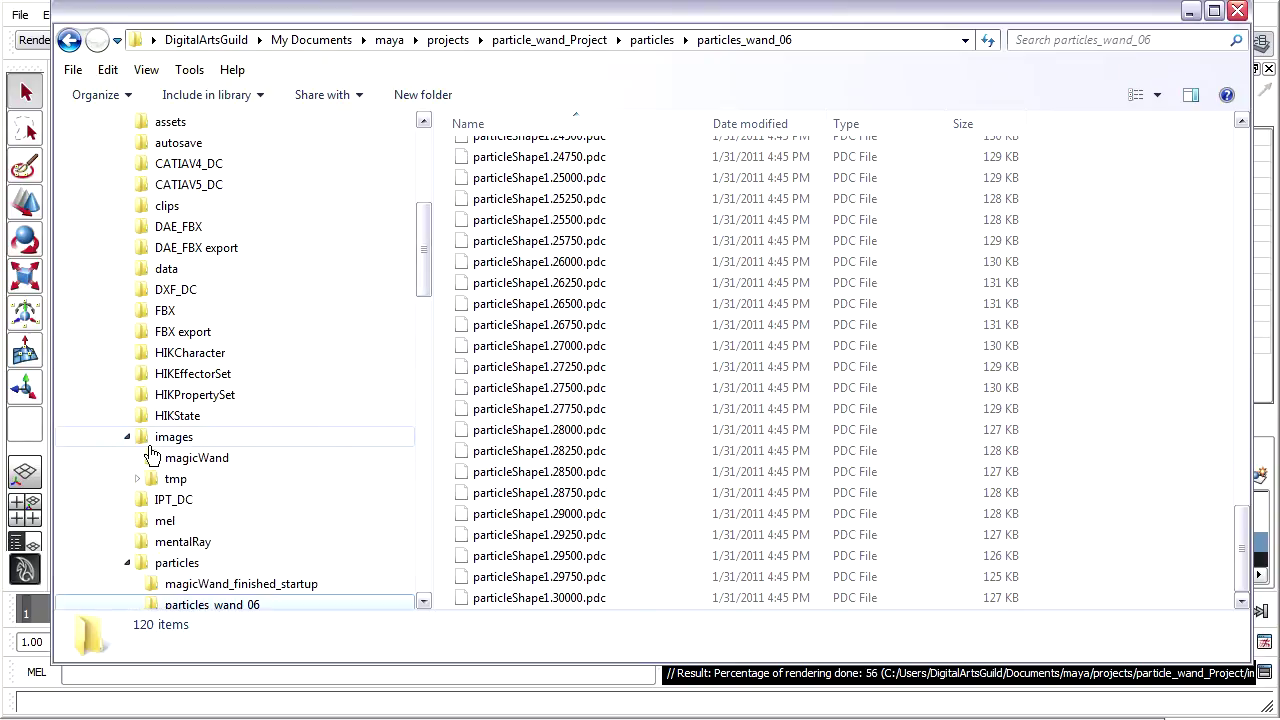
click(154, 457)
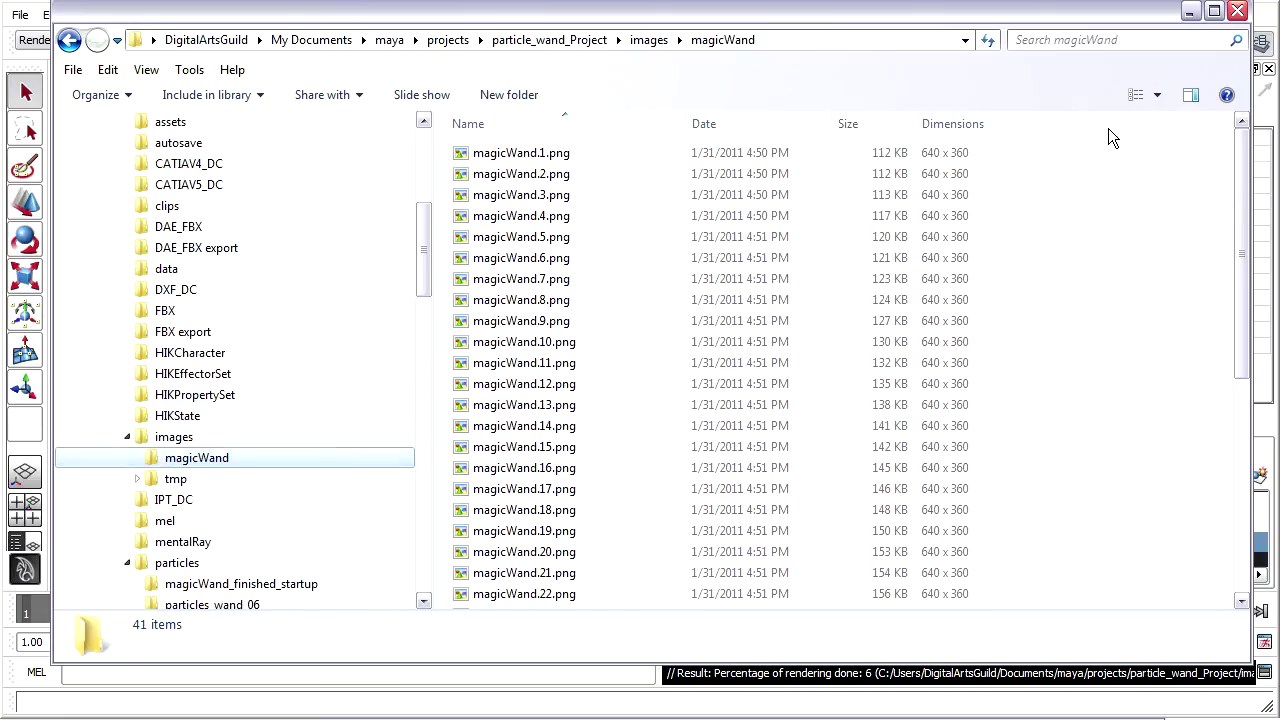
Step: Display the rendered PNG frames as large thumbnails, look through them, and clear the Explorer window away
click(1158, 95)
click(1160, 20)
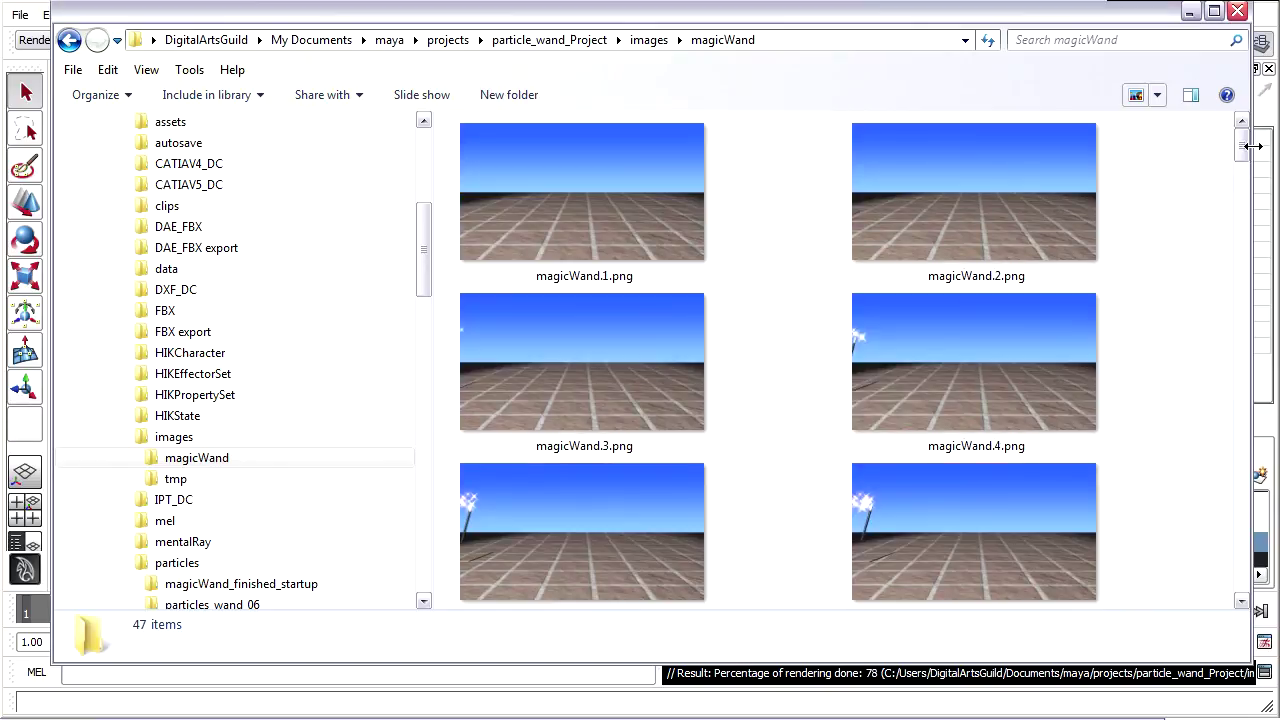
drag(1247, 150, 1248, 294)
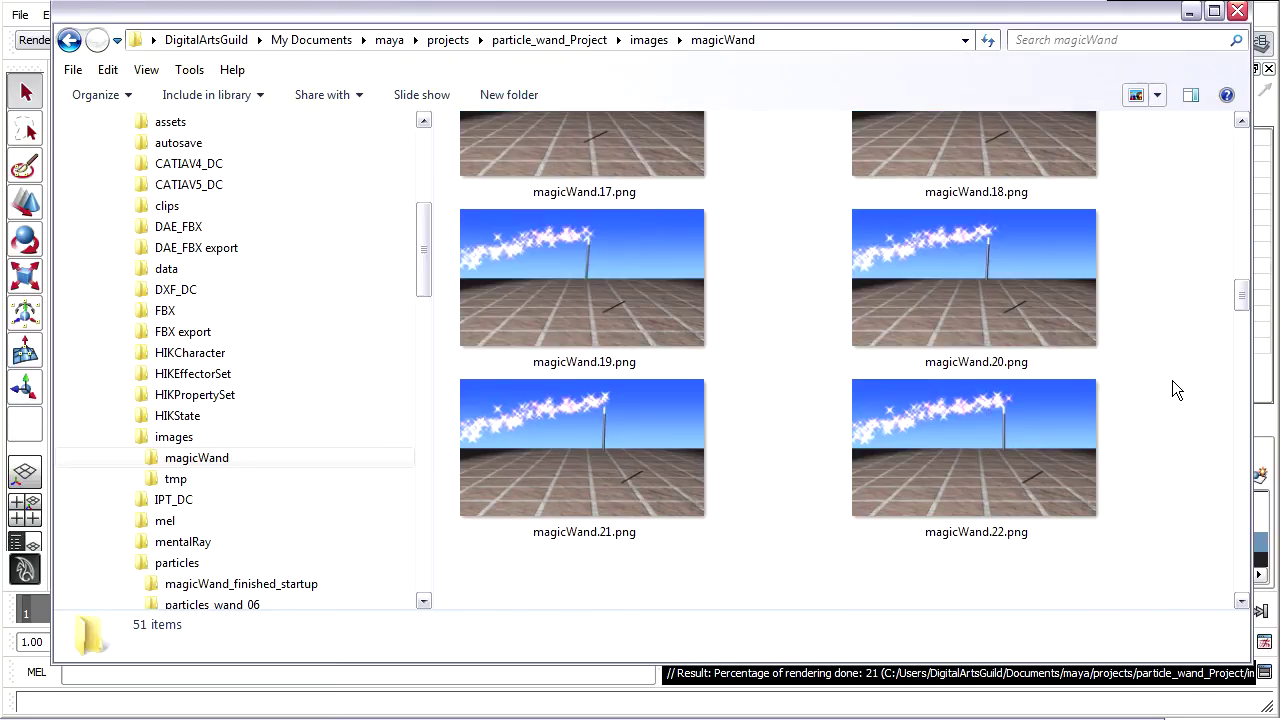
click(1190, 14)
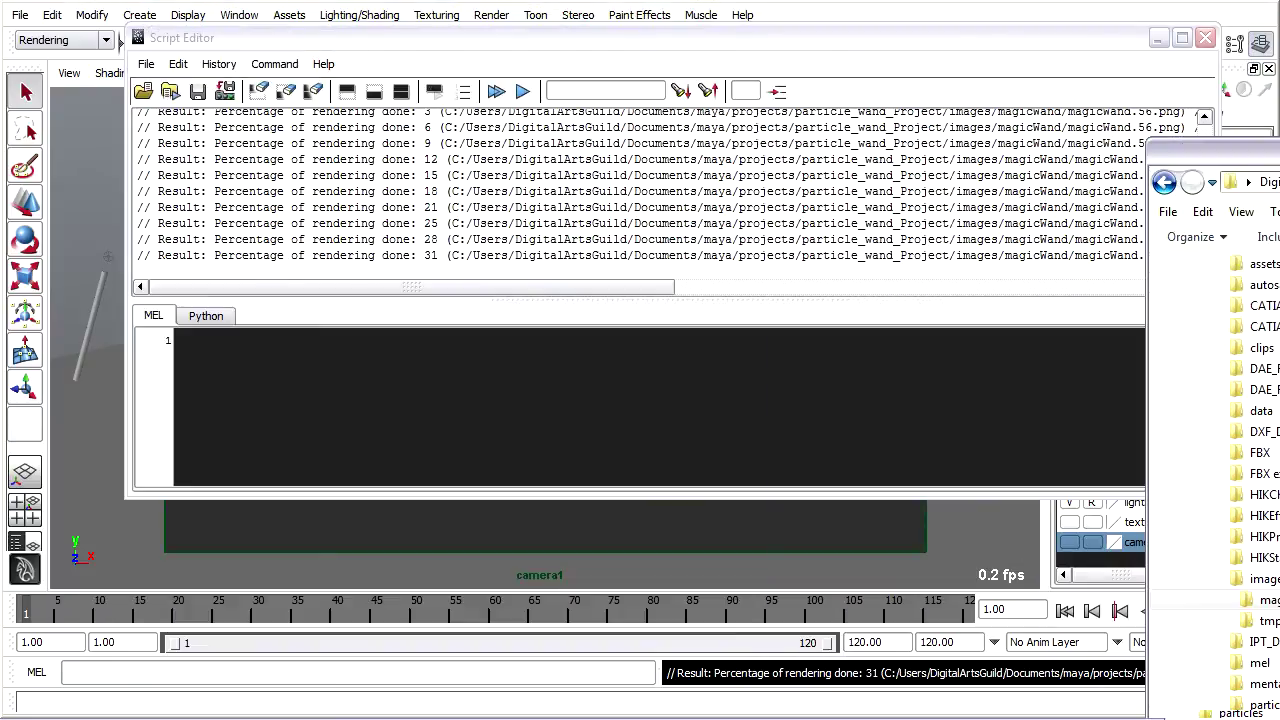